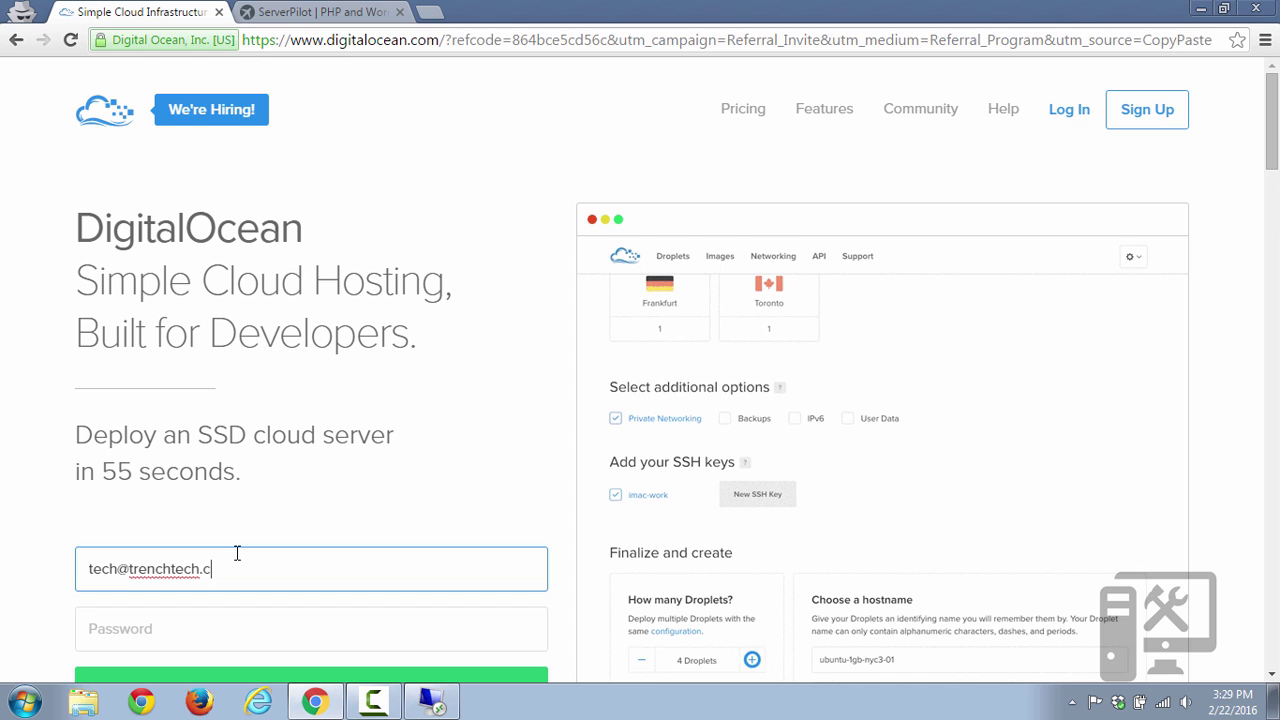
# Enter the account e-mail address and a password in the DigitalOcean sign-up form.
pyautogui.write('o')
pyautogui.press('Tab')
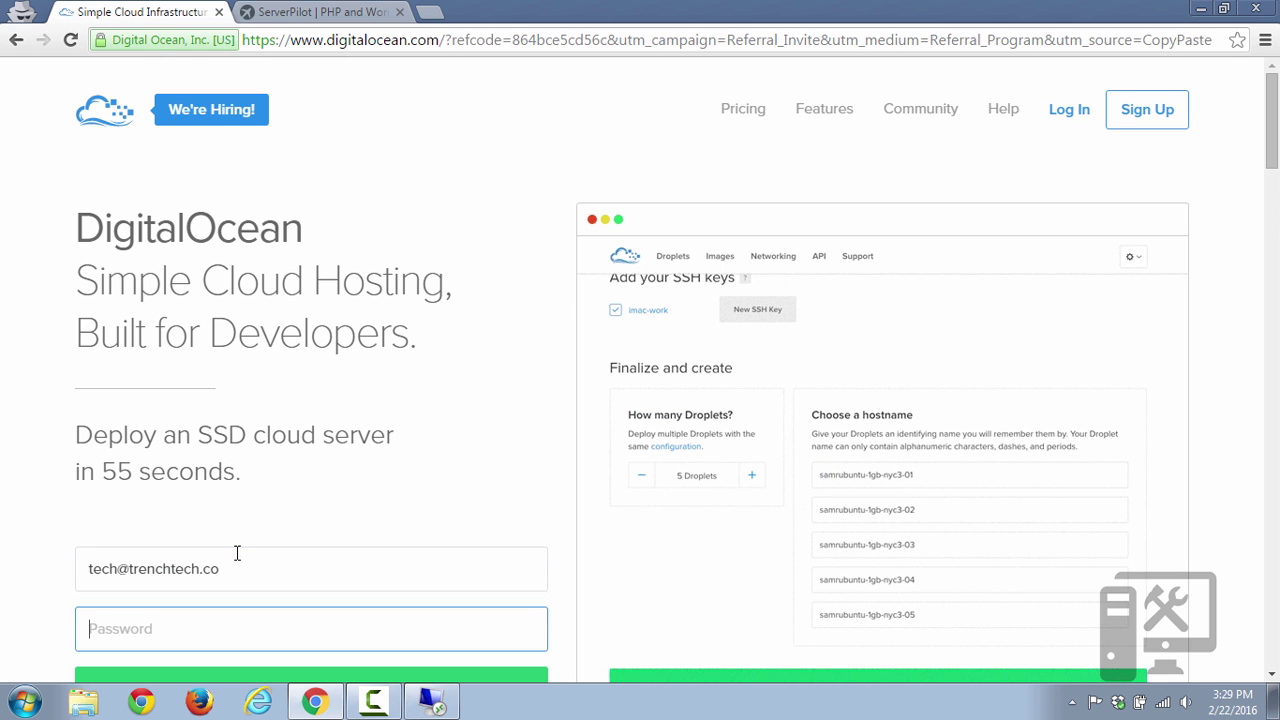
pyautogui.write('p******')
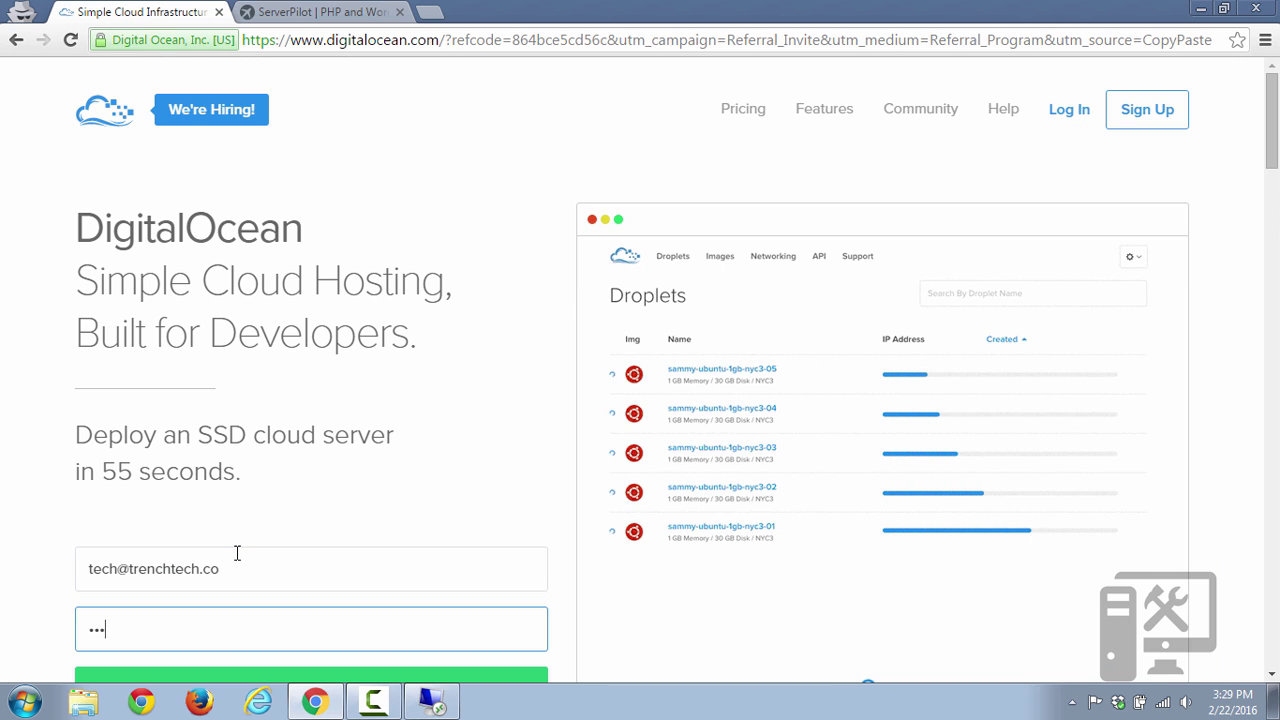
pyautogui.write('*')
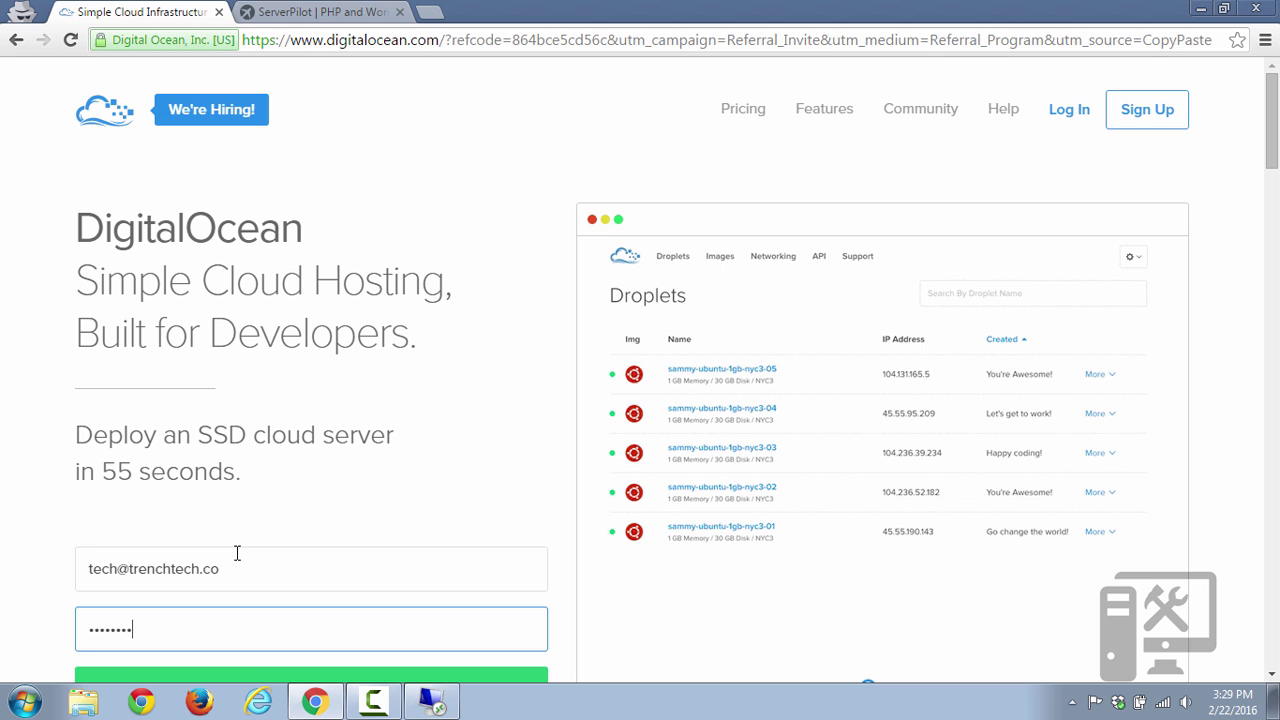
pyautogui.scroll(-1, 233, 540)
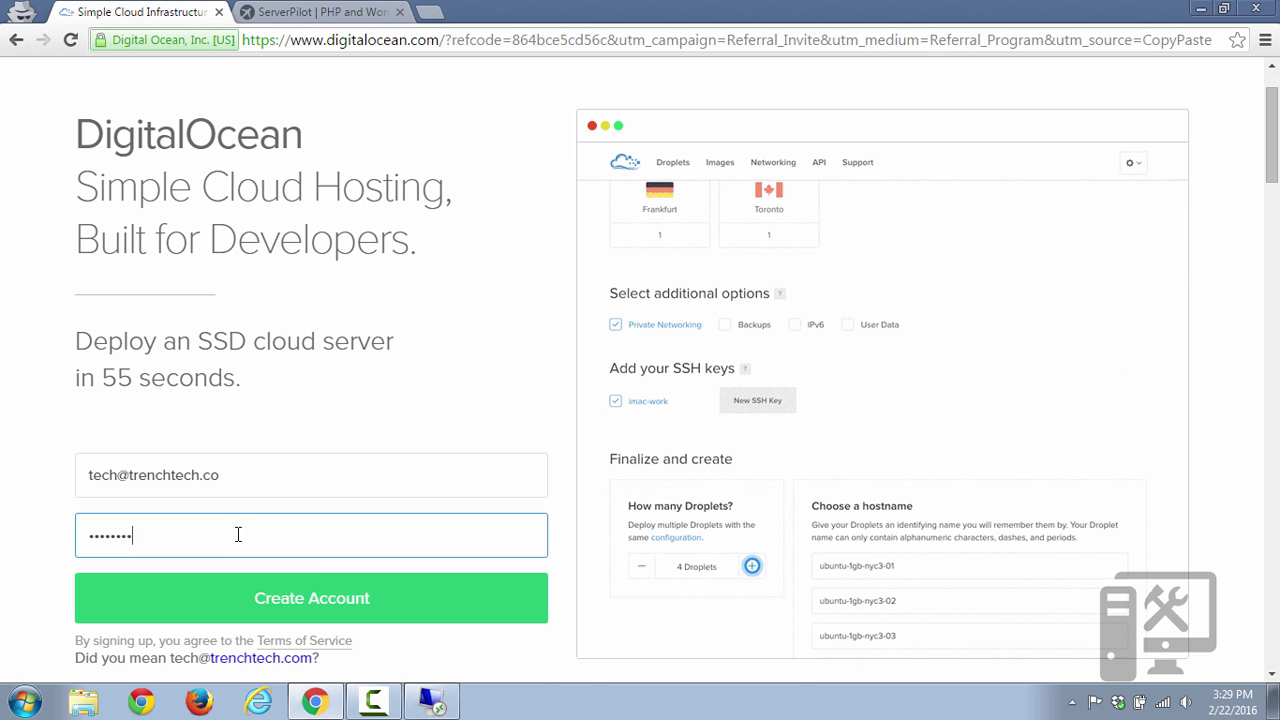
# Create the account, reload the welcome page after confirming the e-mail, and start billing setup.
pyautogui.click(325, 596)
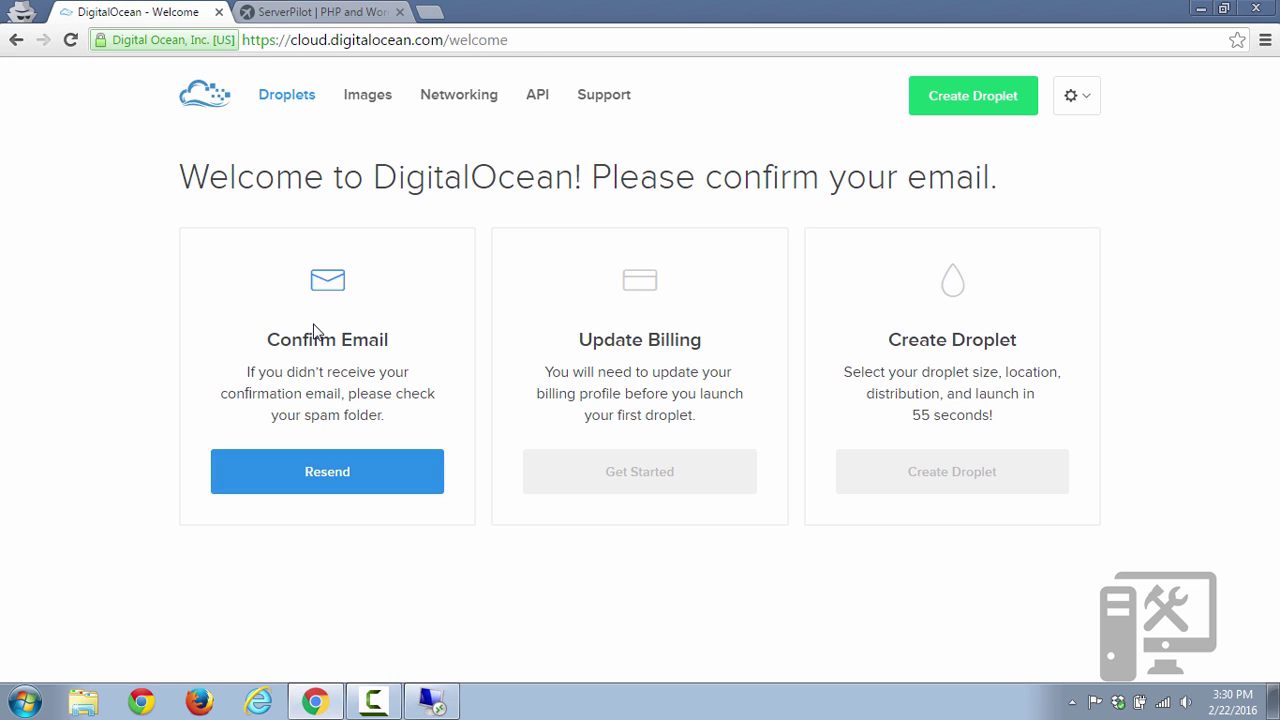
pyautogui.click(76, 46)
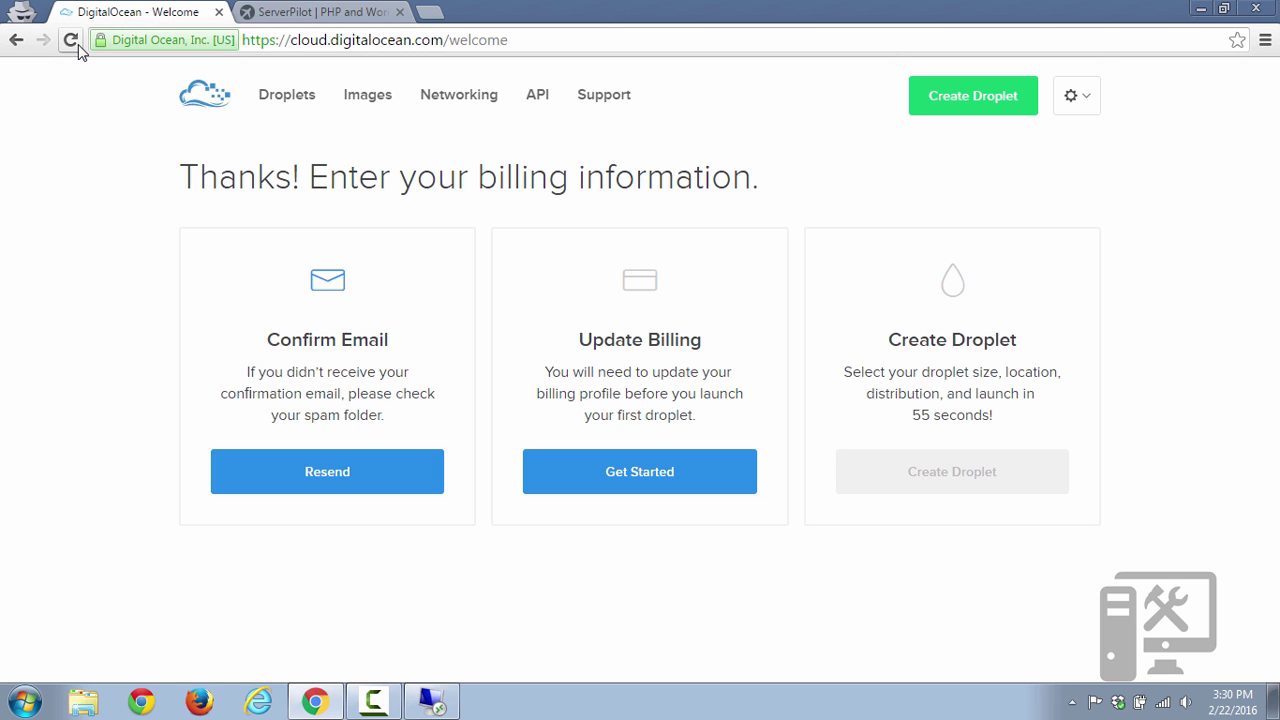
pyautogui.click(640, 474)
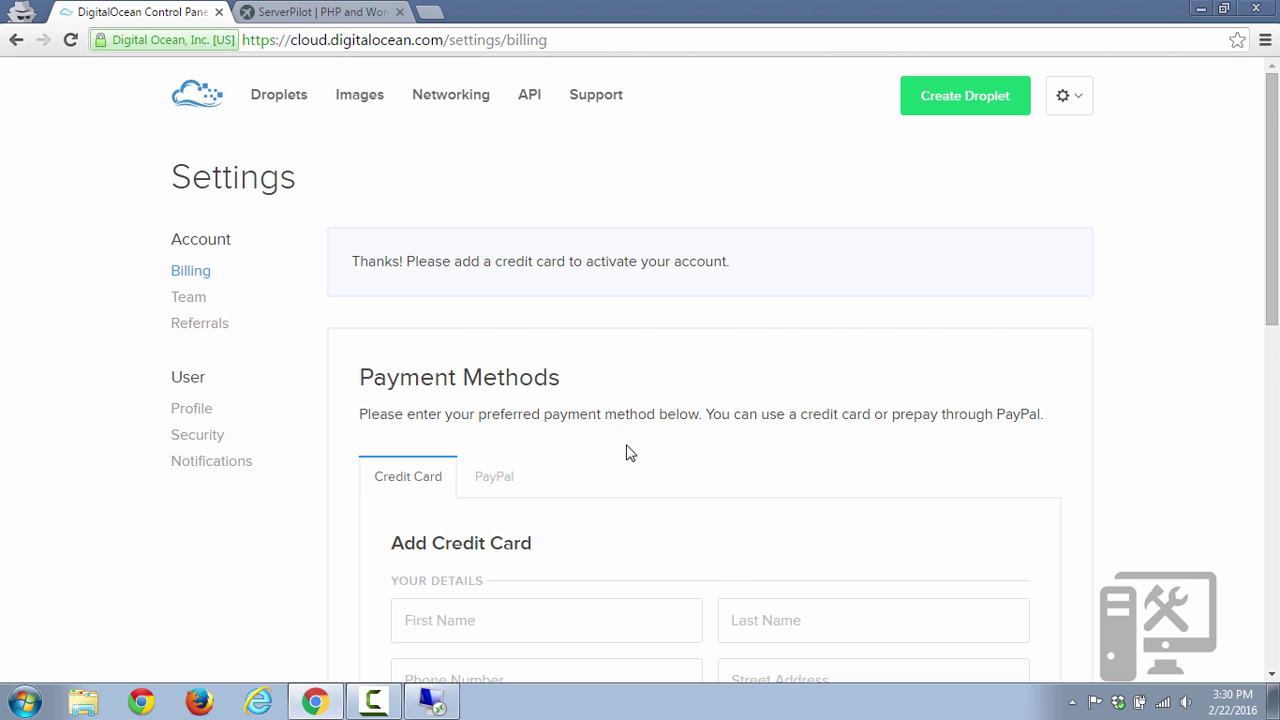
# Scroll through the Add Credit Card form and begin entering the cardholder's first name.
pyautogui.scroll(-2, 630, 453)
pyautogui.scroll(-2, 623, 435)
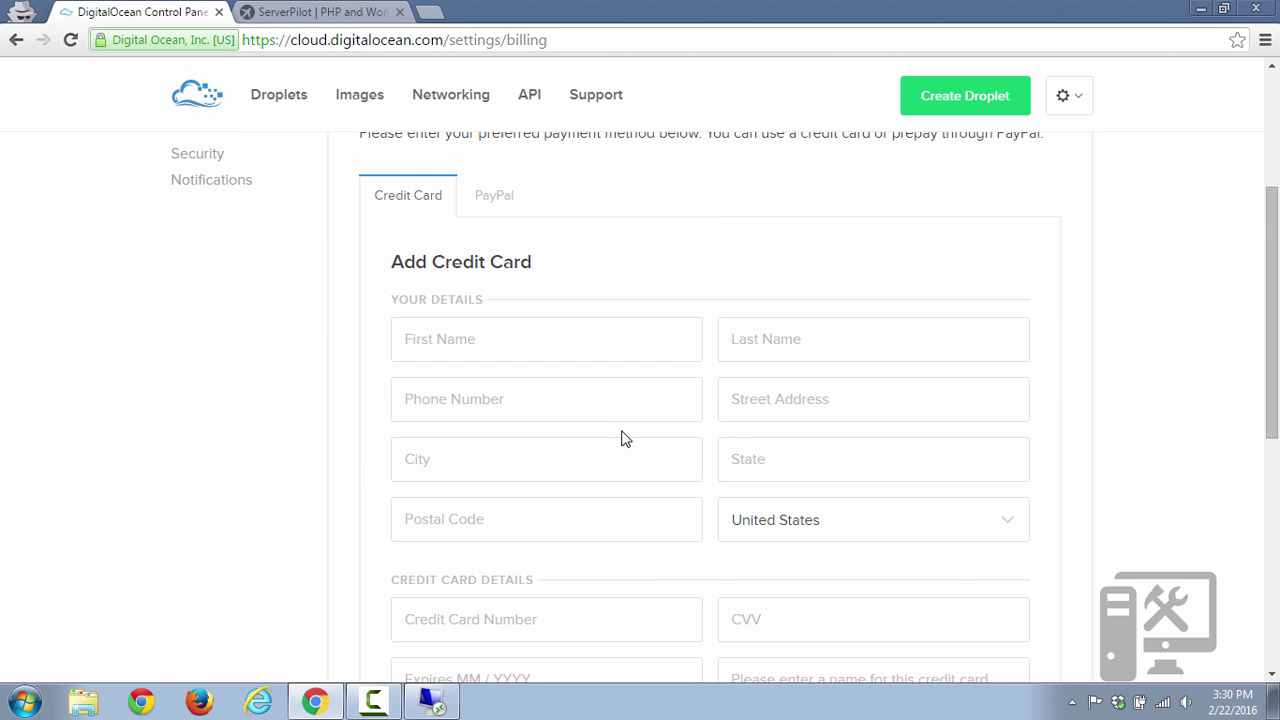
pyautogui.moveTo(1278, 308); pyautogui.dragTo(1277, 484)
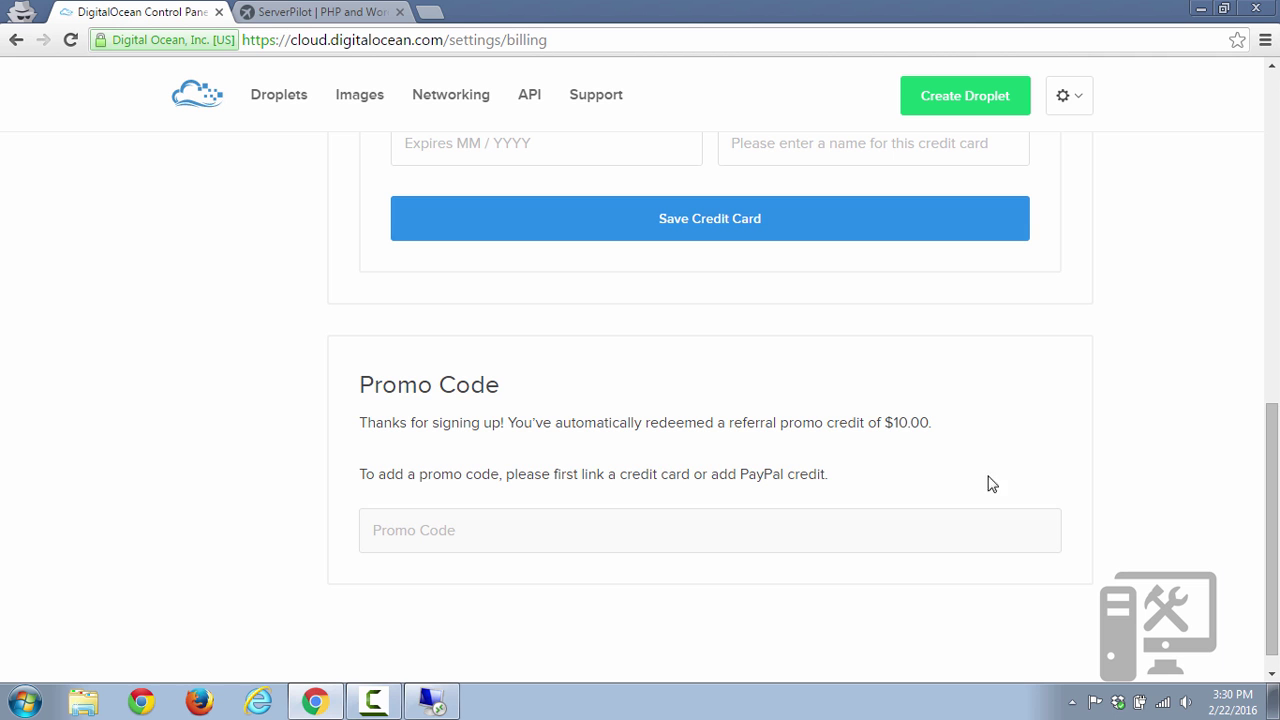
pyautogui.moveTo(951, 429); pyautogui.dragTo(819, 443)
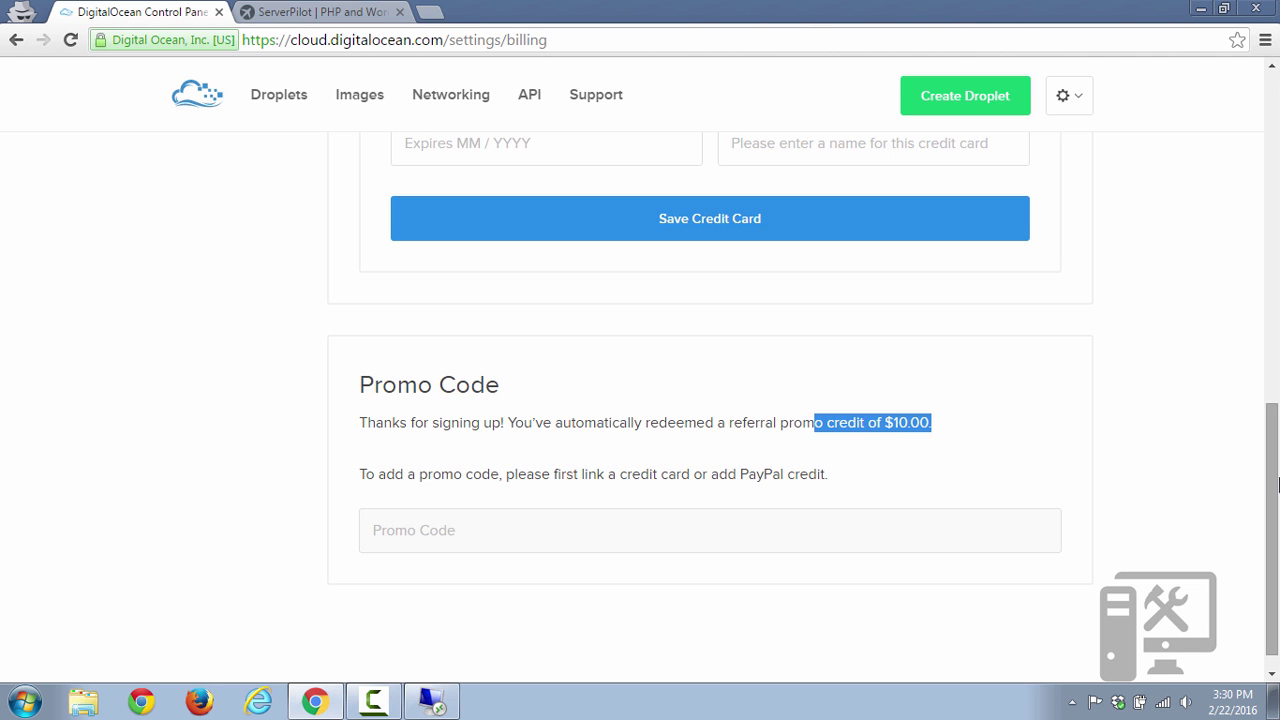
pyautogui.moveTo(1274, 487); pyautogui.dragTo(1274, 206)
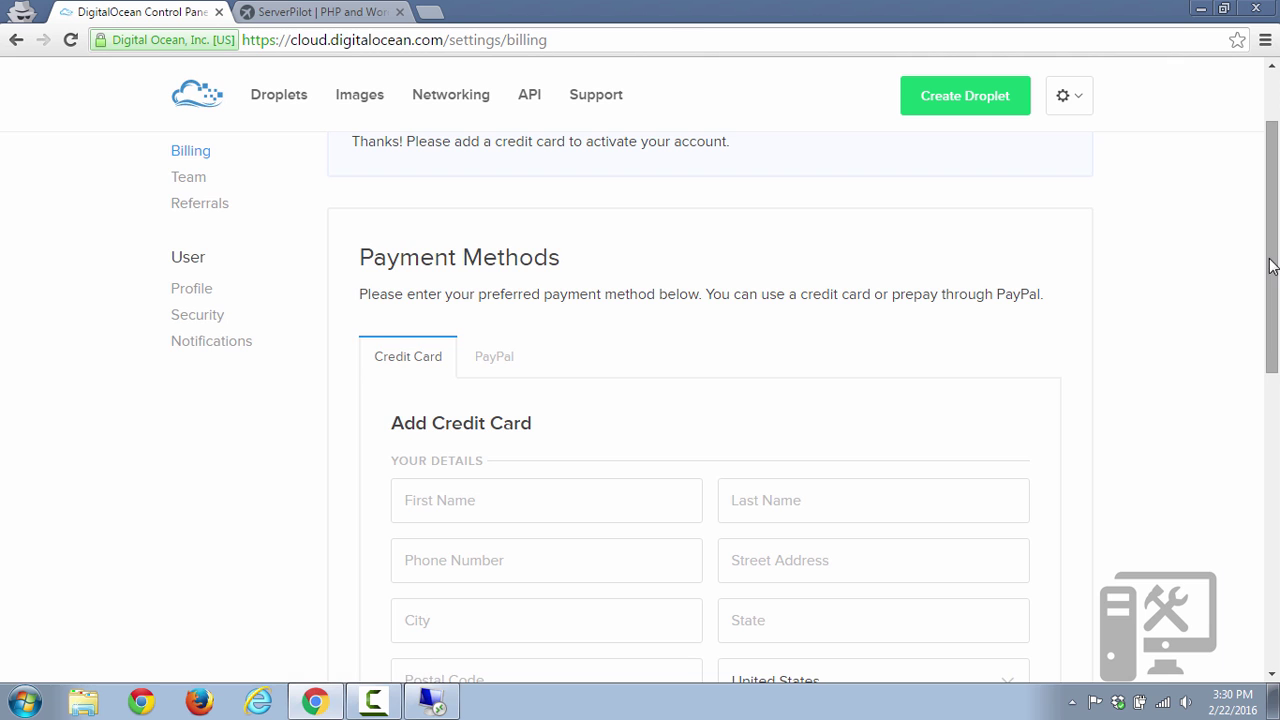
pyautogui.moveTo(1272, 265); pyautogui.dragTo(1272, 379)
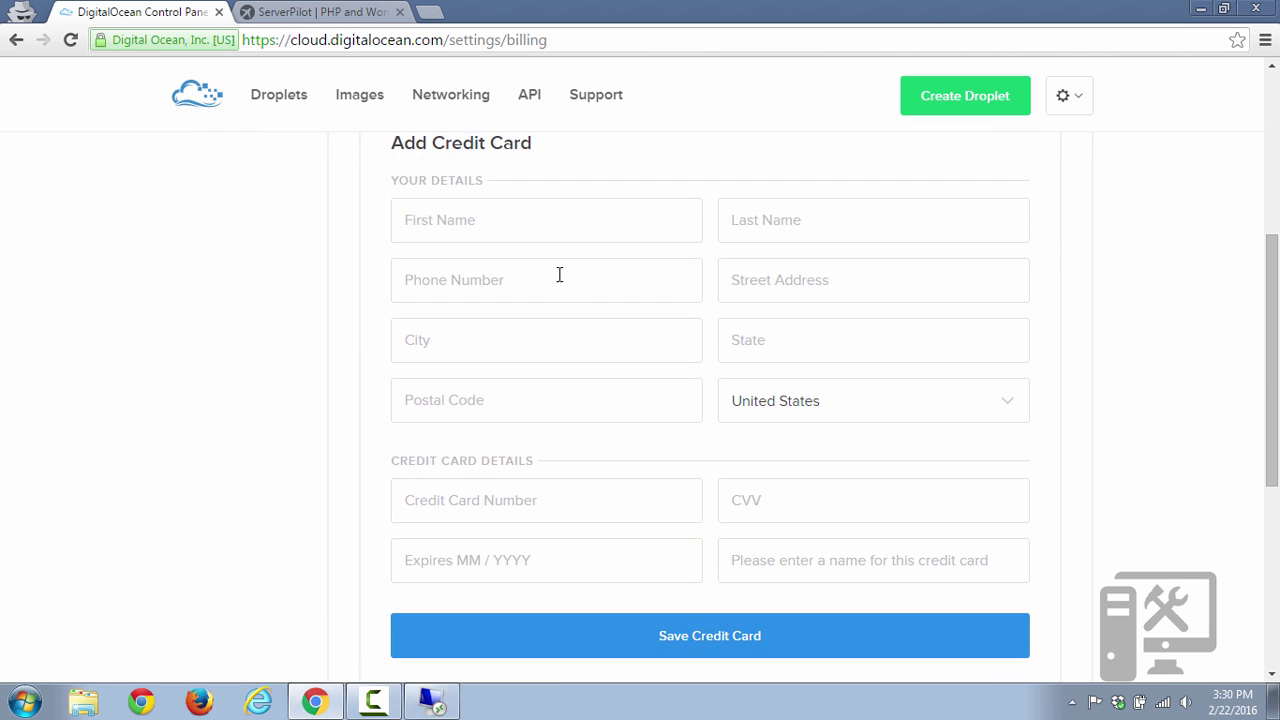
pyautogui.click(537, 238)
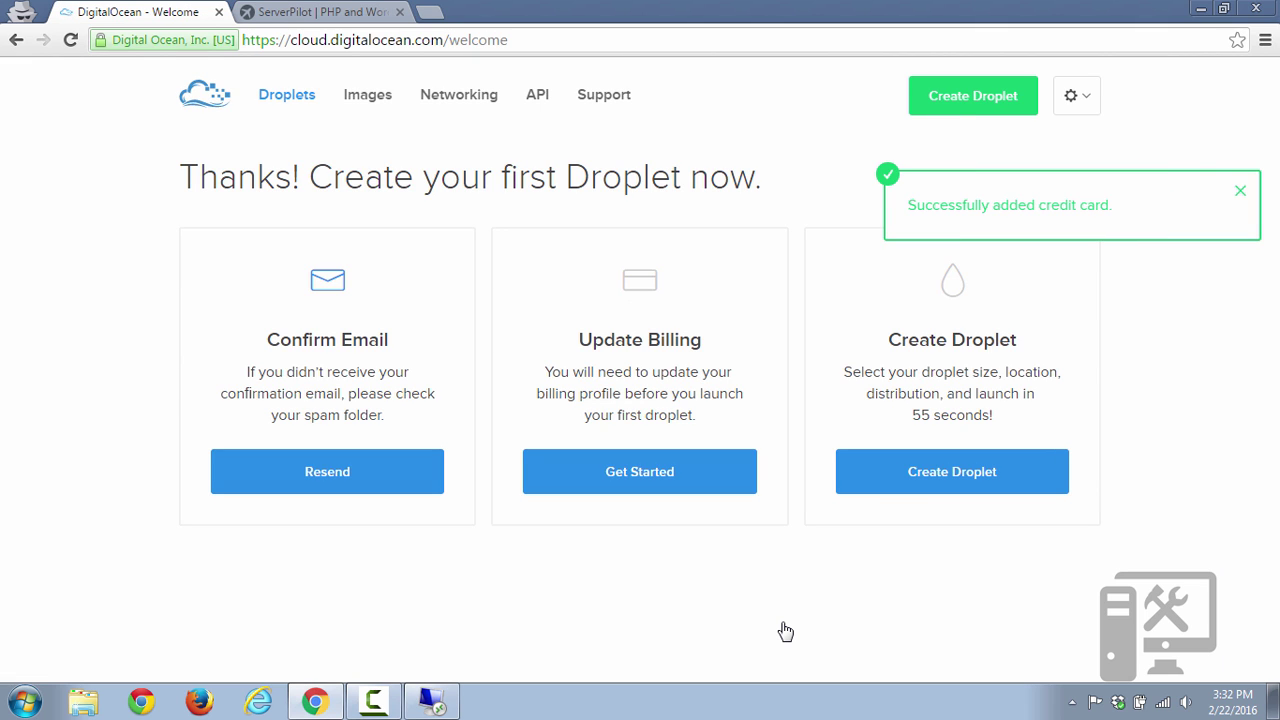
# Start a new droplet with the Ubuntu 14.04.3 x64 image, $5/mo size, and San Francisco region.
pyautogui.click(940, 483)
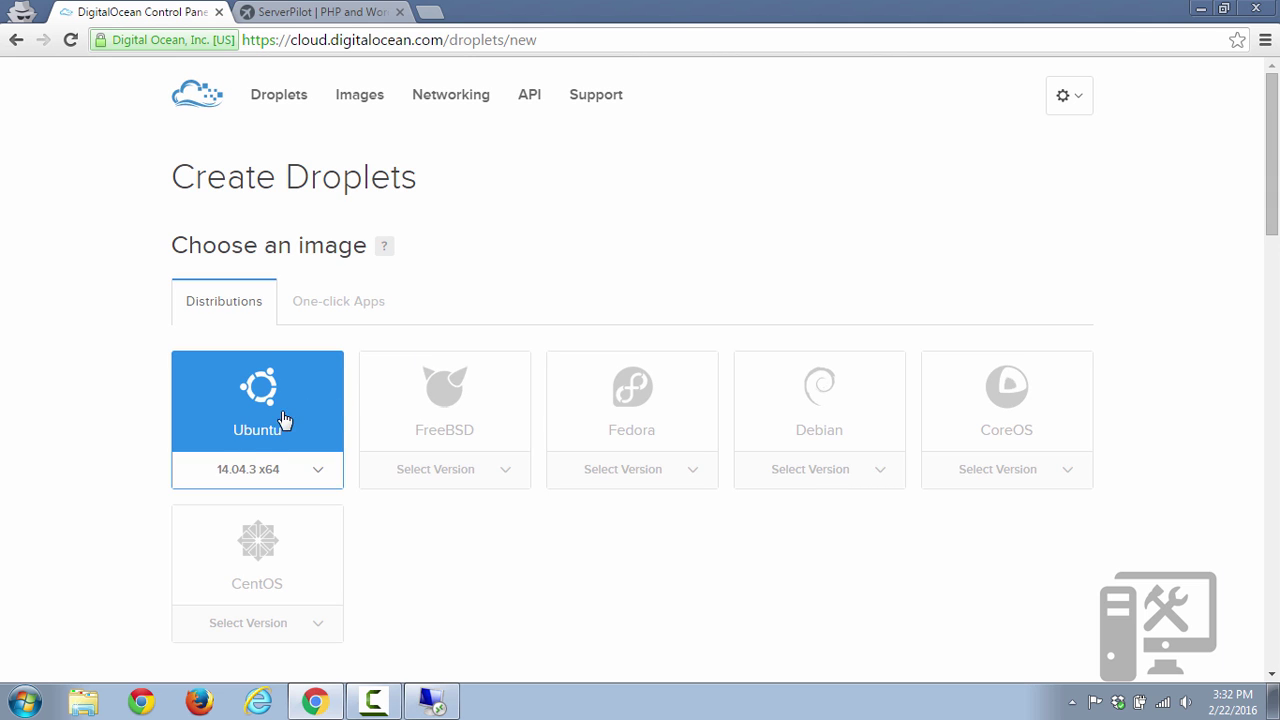
pyautogui.click(314, 472)
pyautogui.click(318, 463)
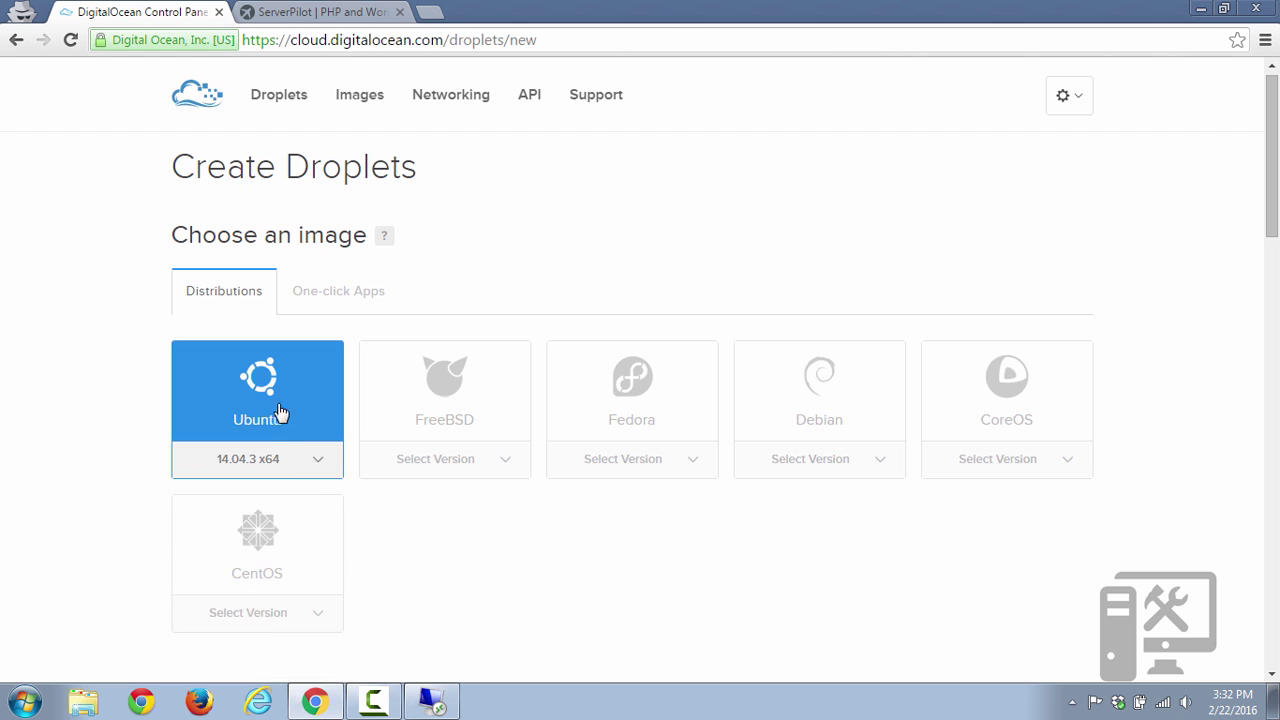
pyautogui.scroll(-1, 145, 387)
pyautogui.scroll(-3, 145, 387)
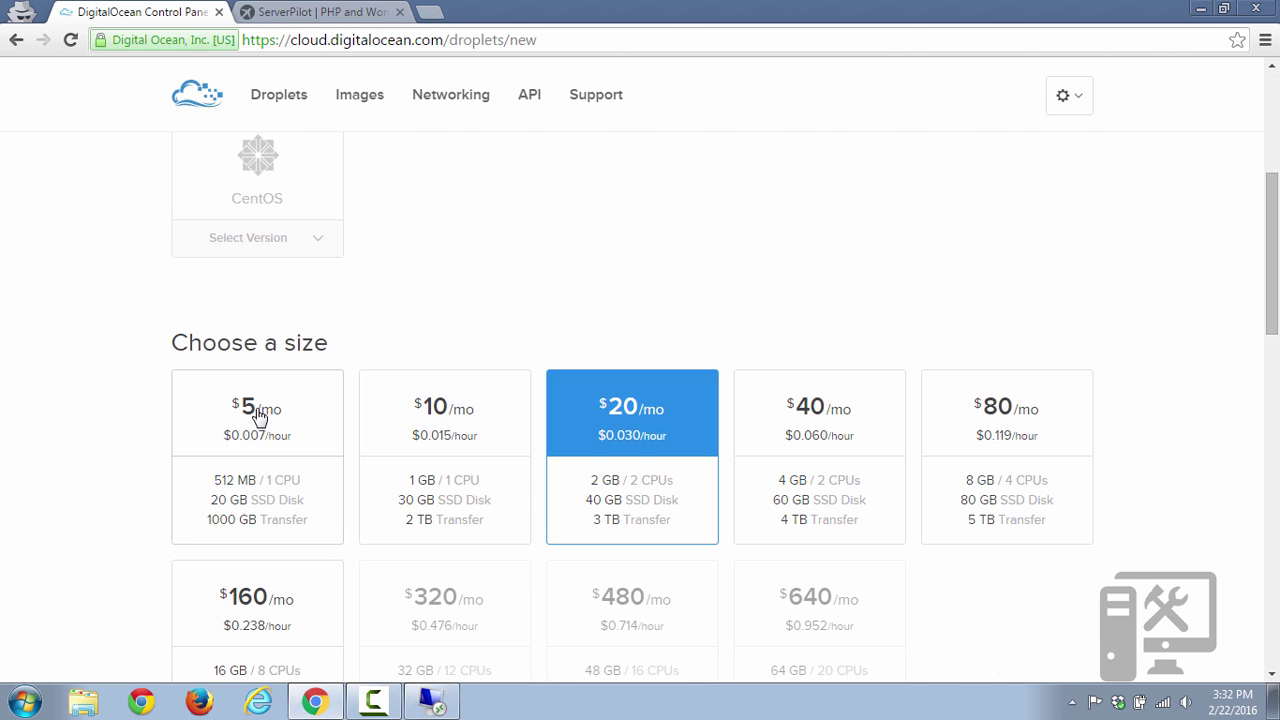
pyautogui.click(258, 415)
pyautogui.scroll(-4, 257, 414)
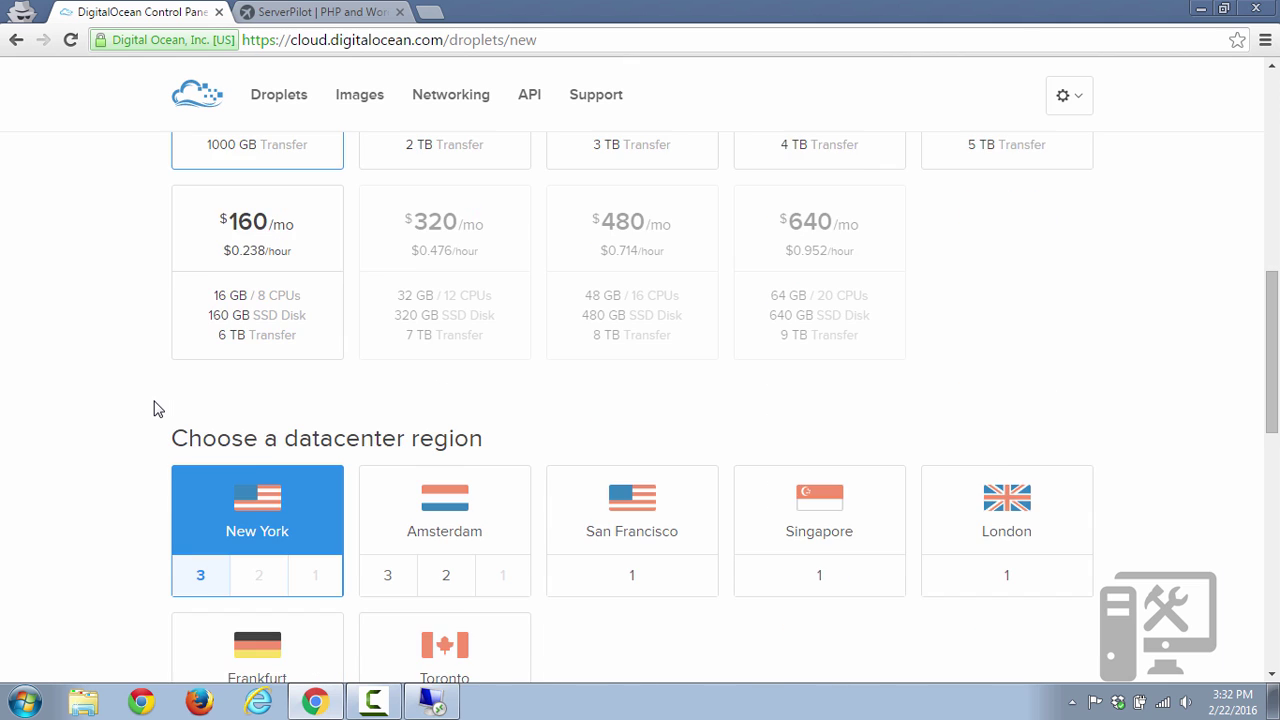
pyautogui.scroll(-1, 155, 409)
pyautogui.scroll(-1, 155, 409)
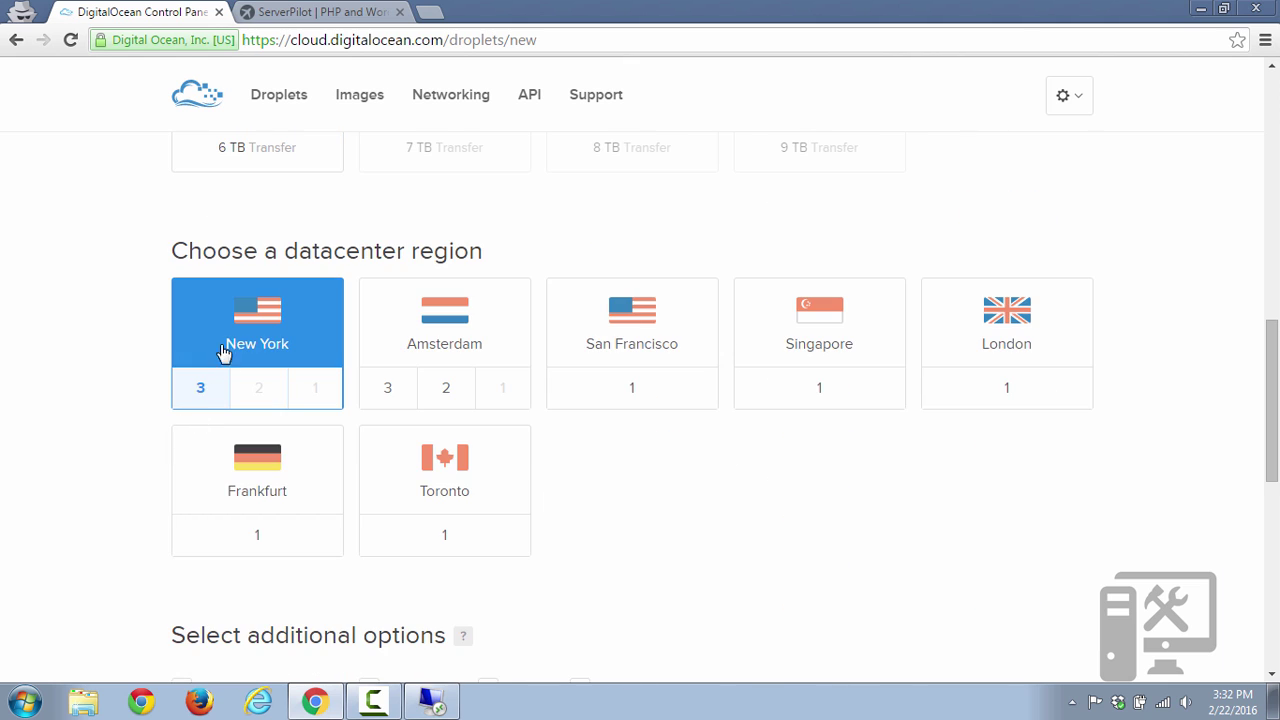
pyautogui.click(636, 314)
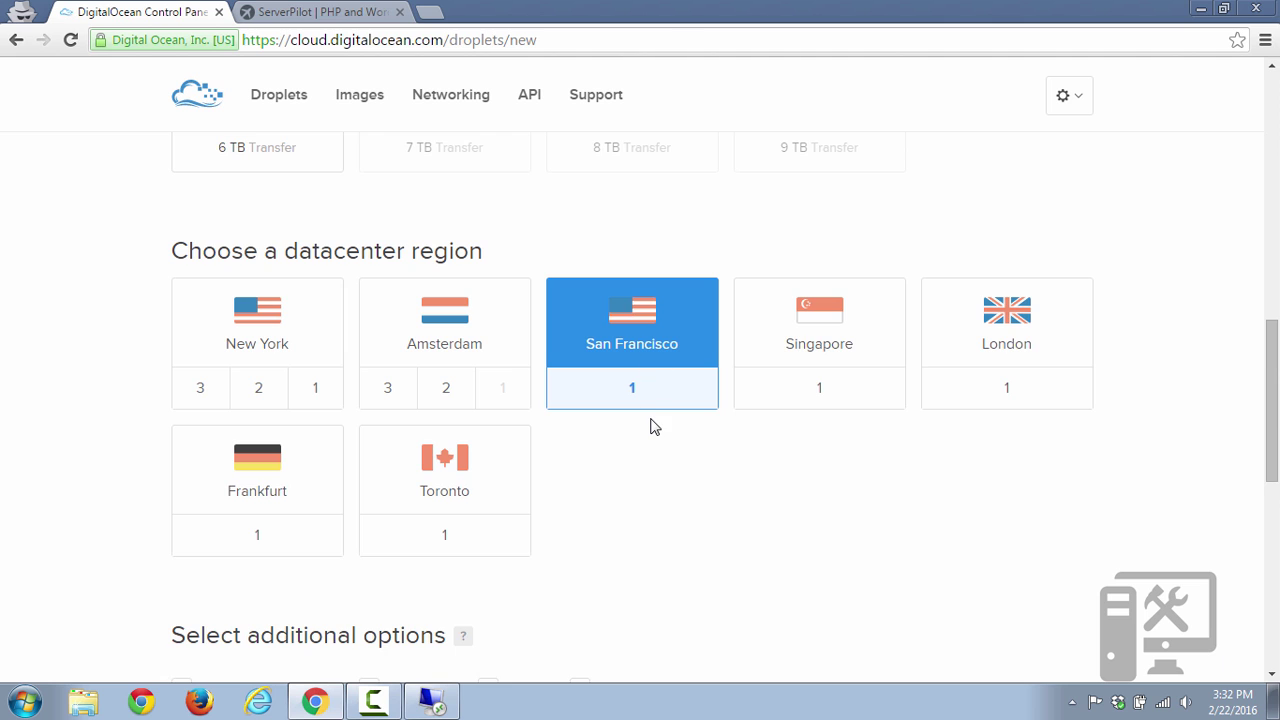
# Leave backups disabled and replace the default hostname with a custom name.
pyautogui.scroll(-3, 649, 428)
pyautogui.scroll(-1, 647, 420)
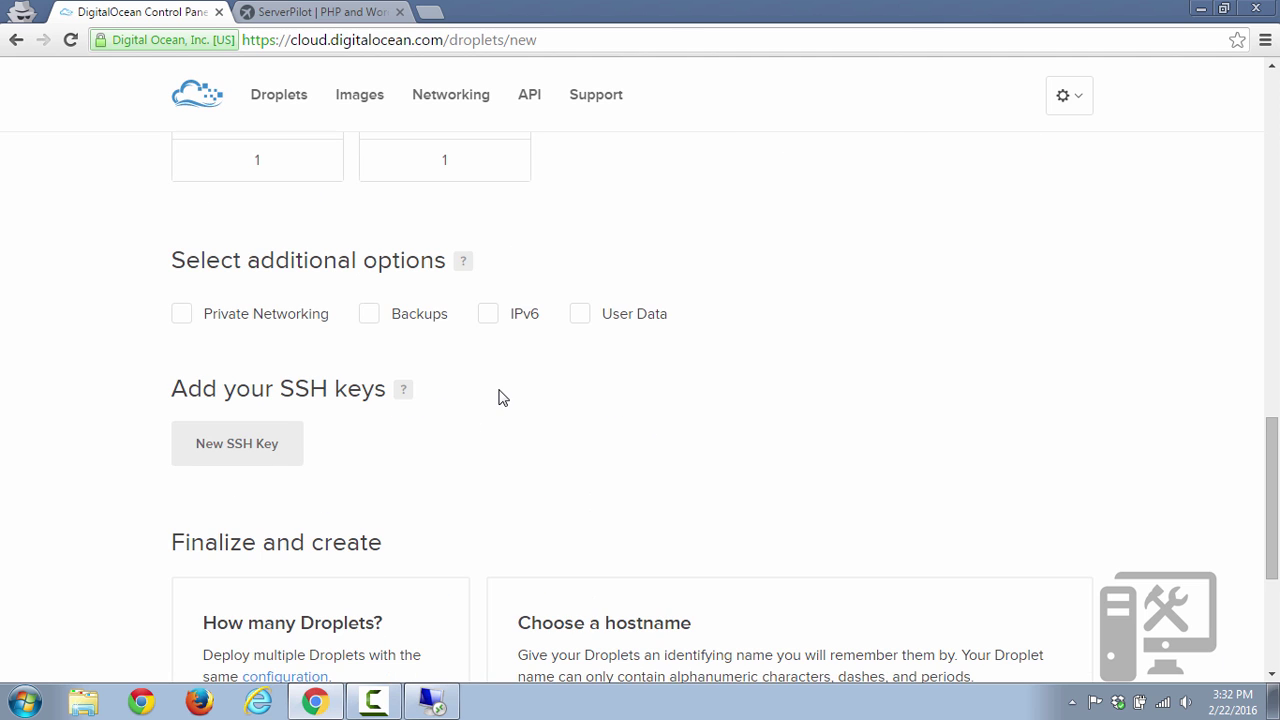
pyautogui.scroll(-1, 502, 397)
pyautogui.moveTo(462, 175)
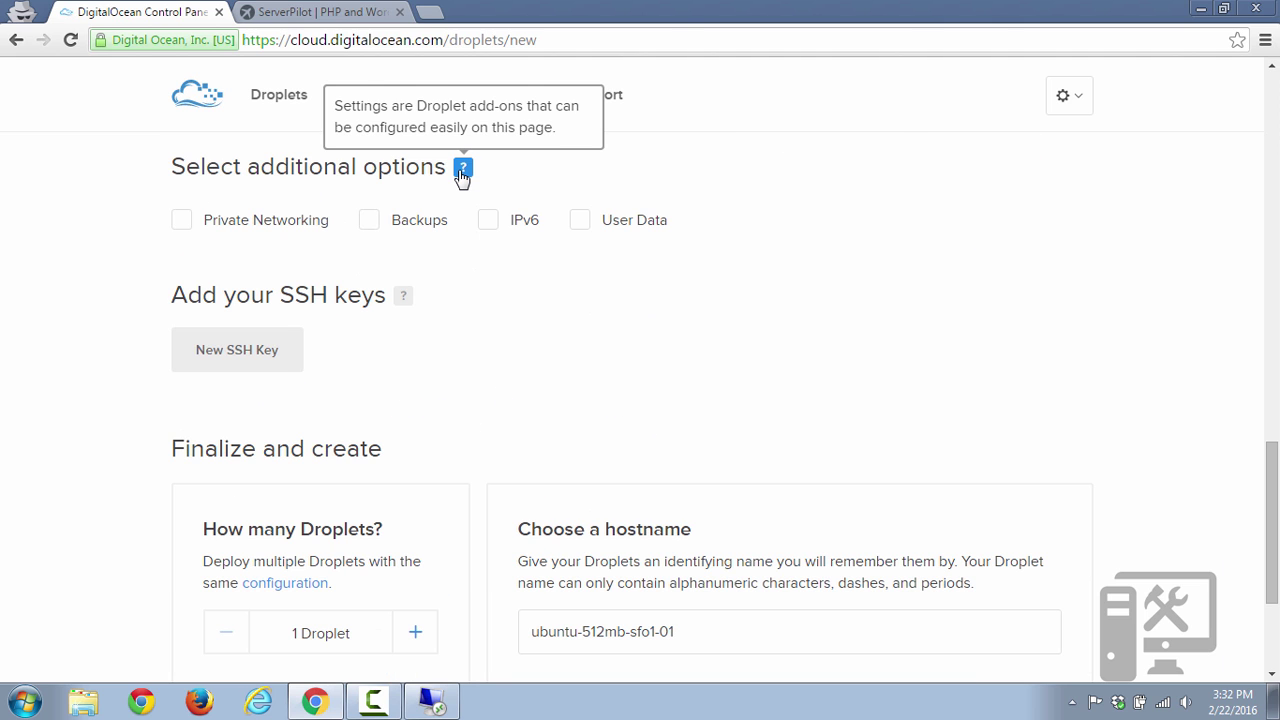
pyautogui.click(378, 226)
pyautogui.click(378, 226)
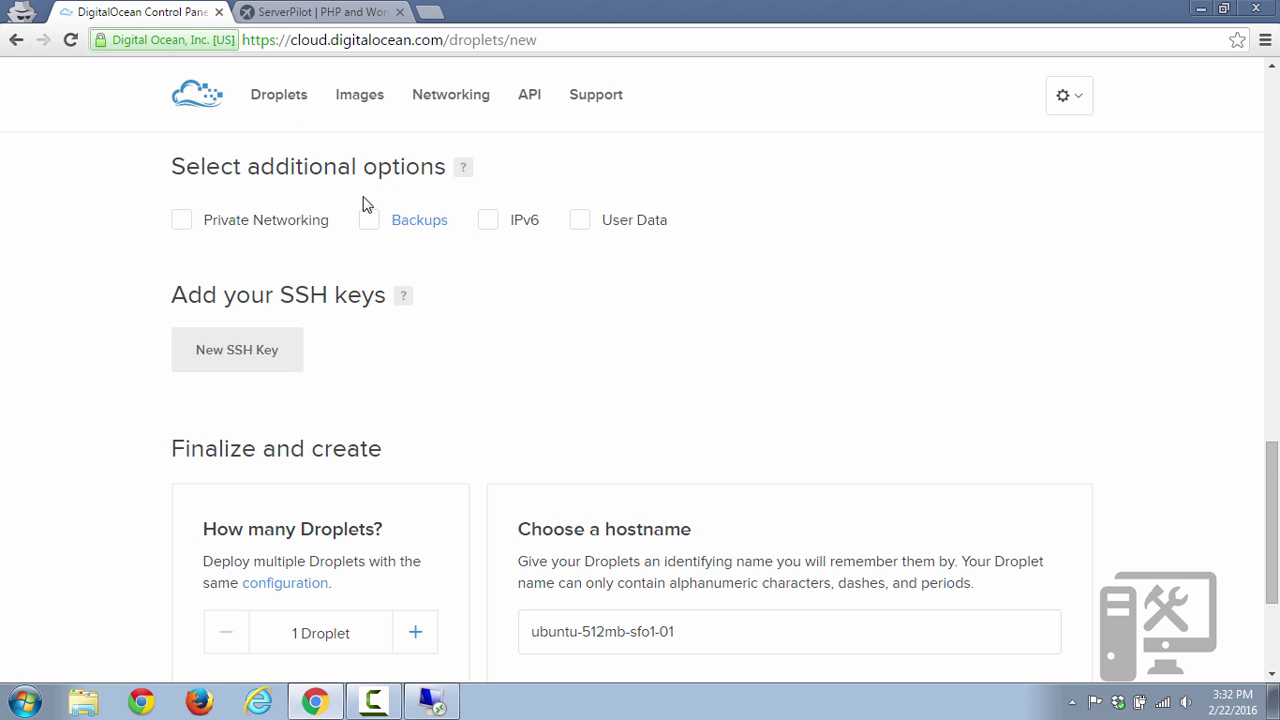
pyautogui.scroll(-2, 469, 335)
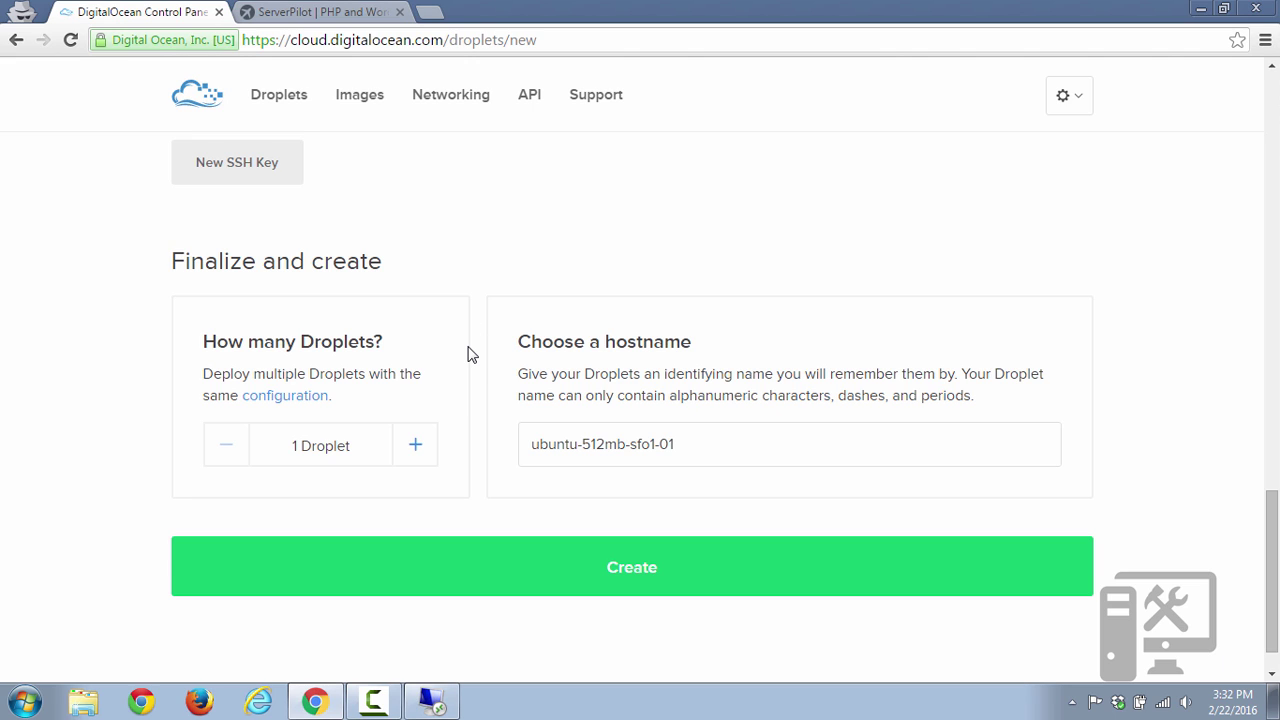
pyautogui.tripleClick(594, 445)
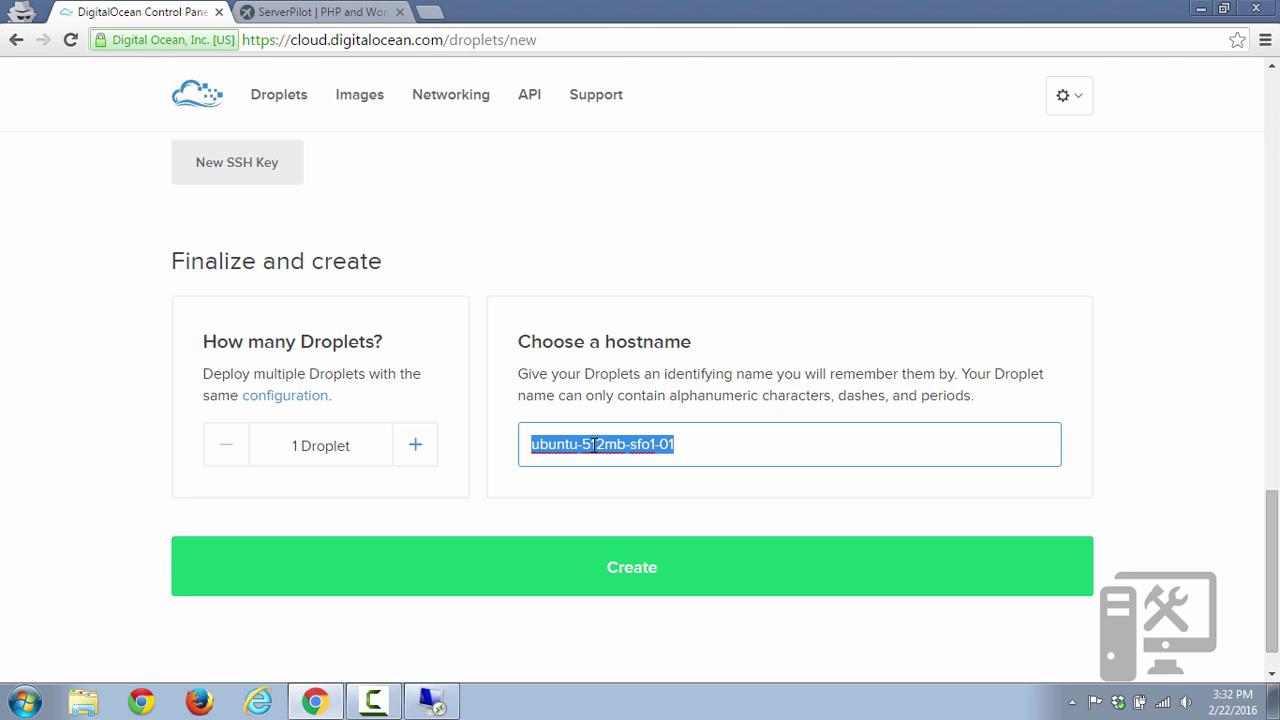
pyautogui.write('karen')
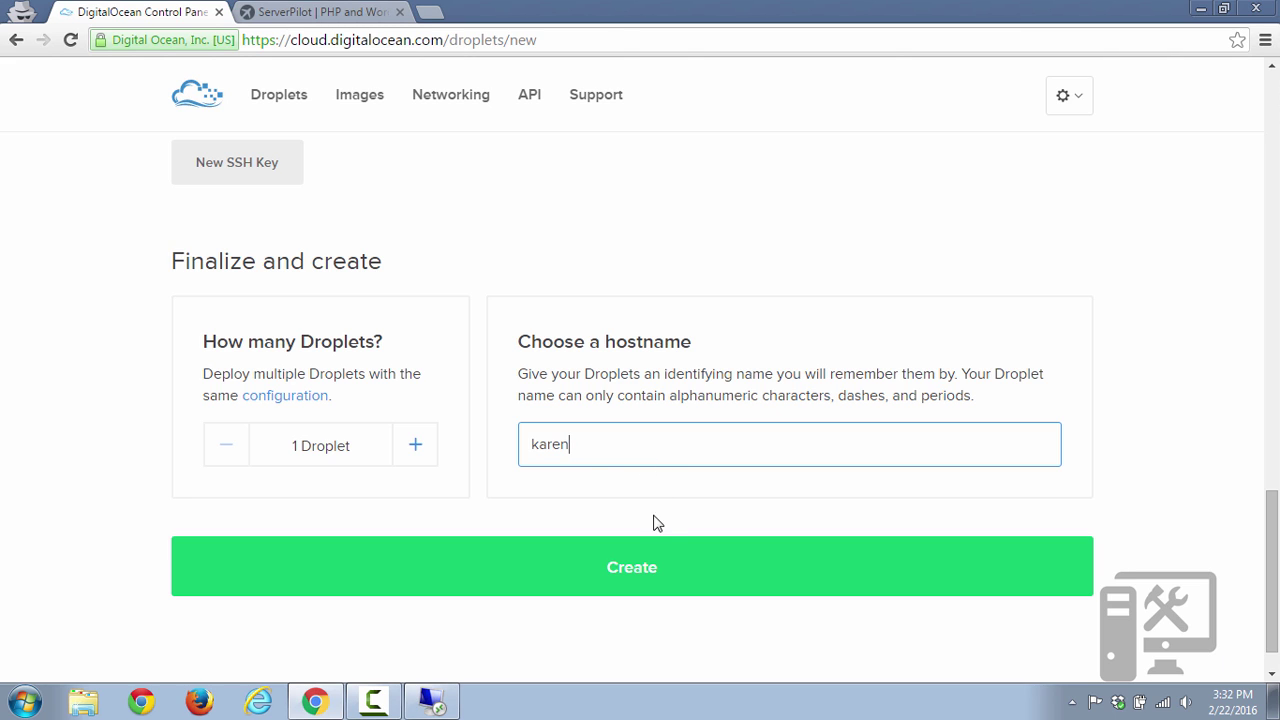
# Create the droplet and open the More menu of the running droplet at 159.203.252.35.
pyautogui.click(642, 571)
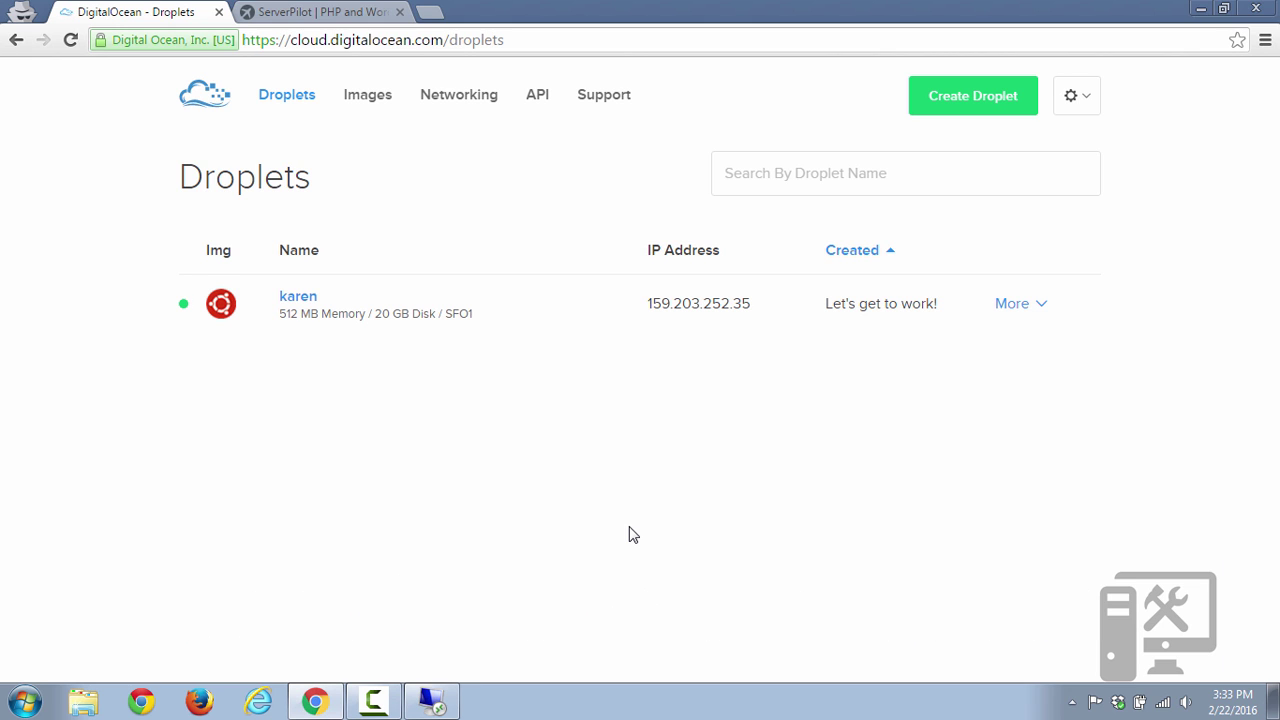
pyautogui.click(1001, 310)
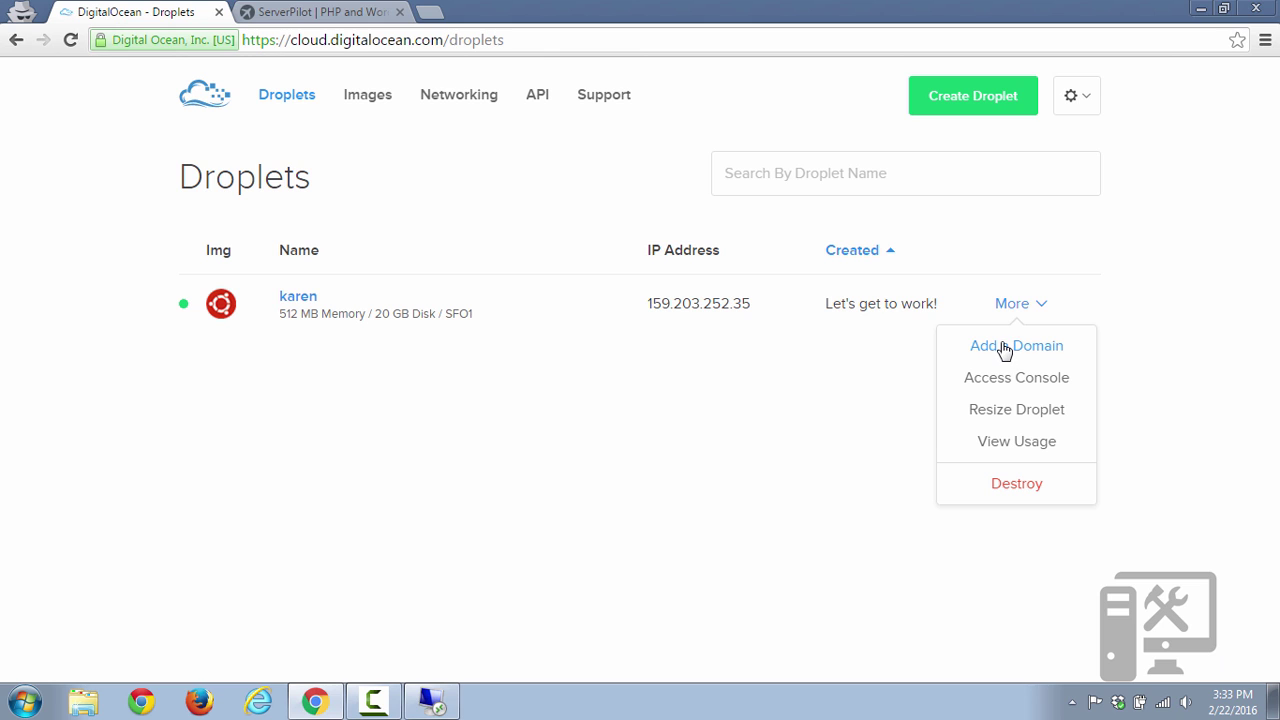
# Add the site's domain to the droplet, creating its A record to 159.203.252.35.
pyautogui.click(1005, 346)
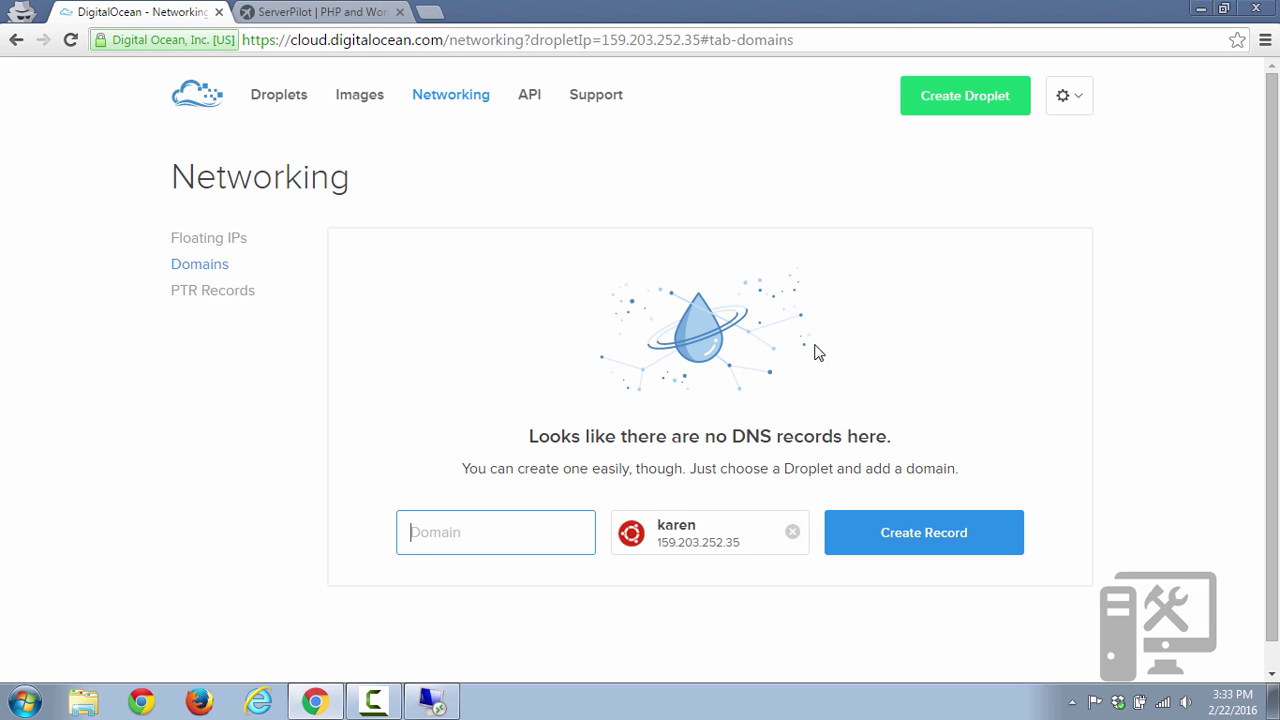
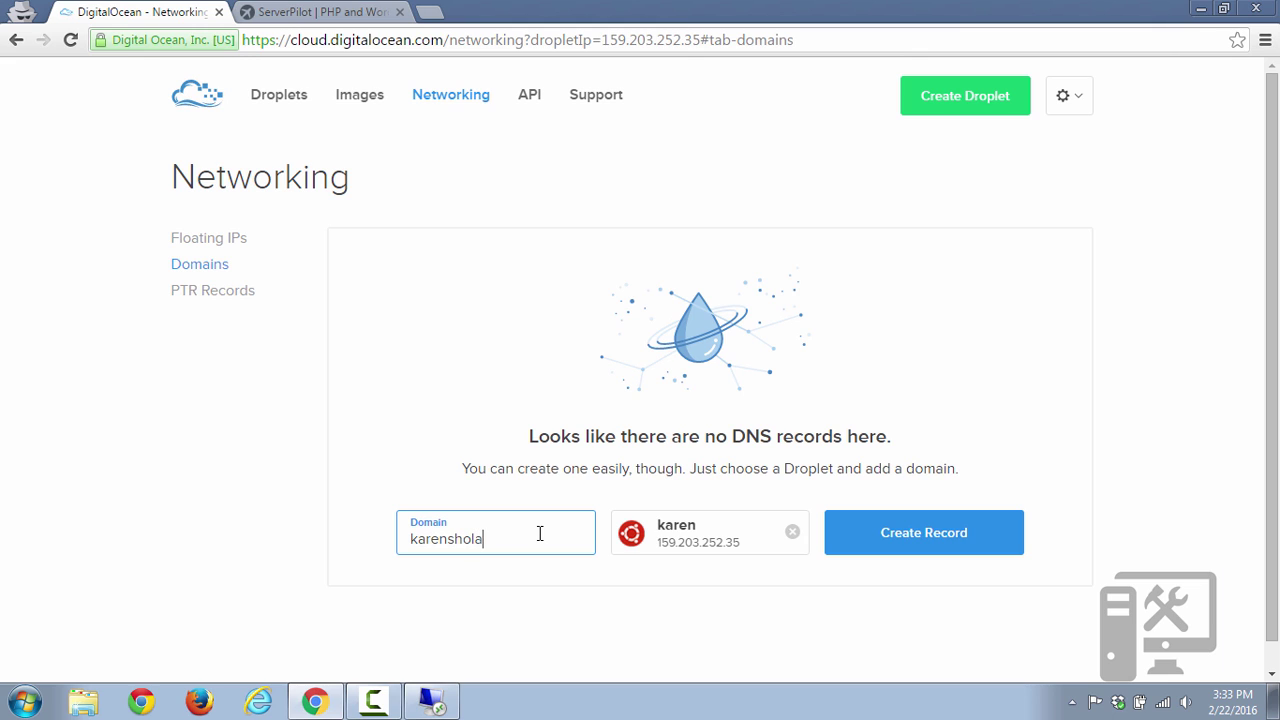
pyautogui.write('.com')
pyautogui.click(921, 543)
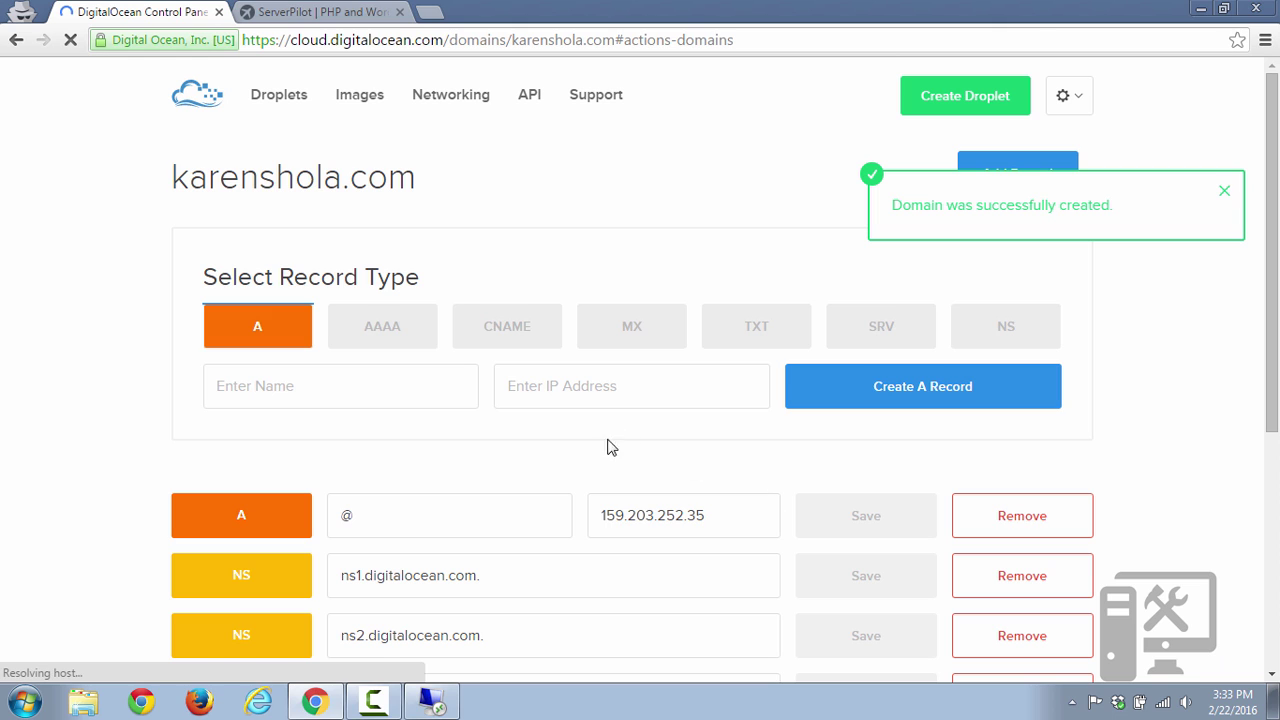
# Create a www CNAME record pointing to the bare domain with a trailing period.
pyautogui.click(507, 337)
pyautogui.click(382, 390)
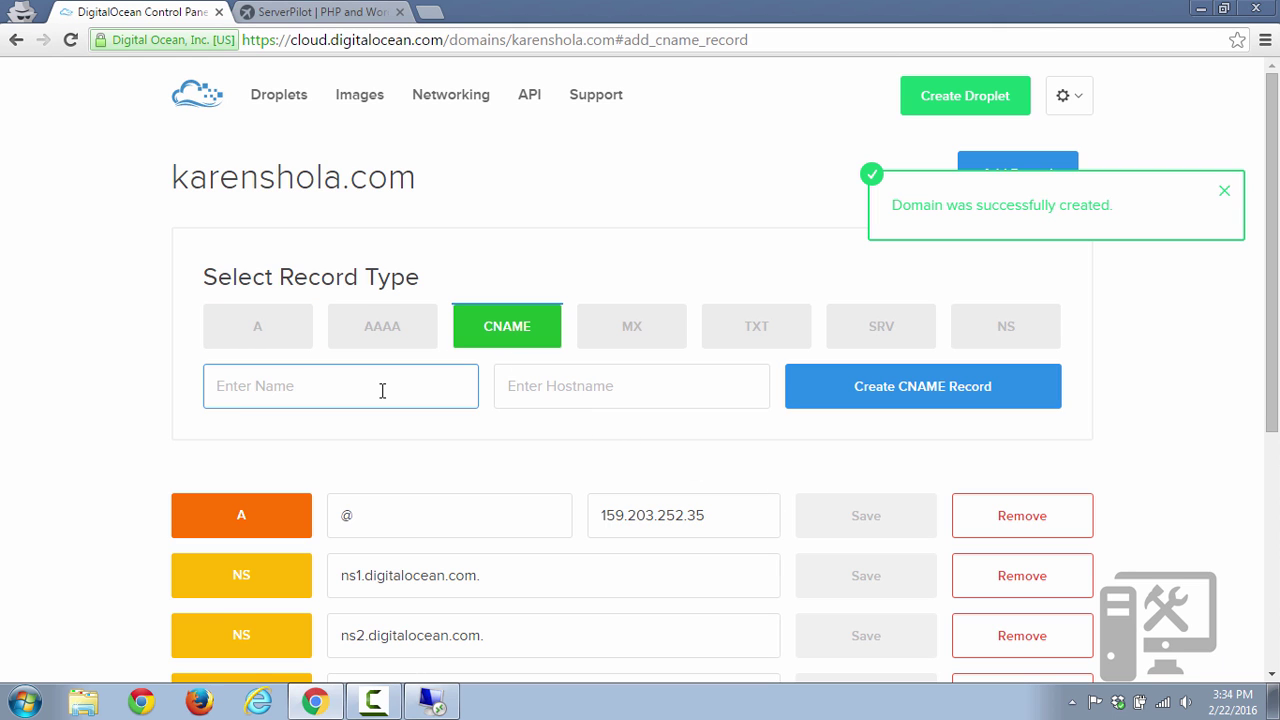
pyautogui.write('www')
pyautogui.press('Tab')
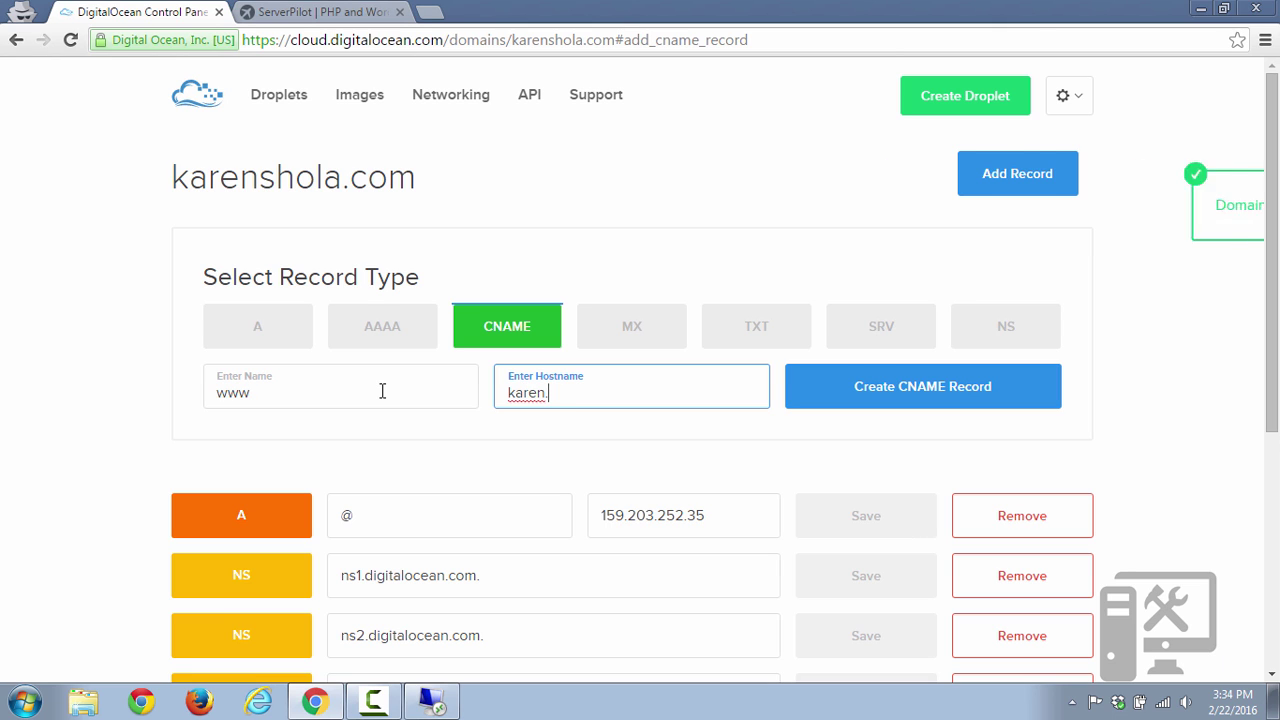
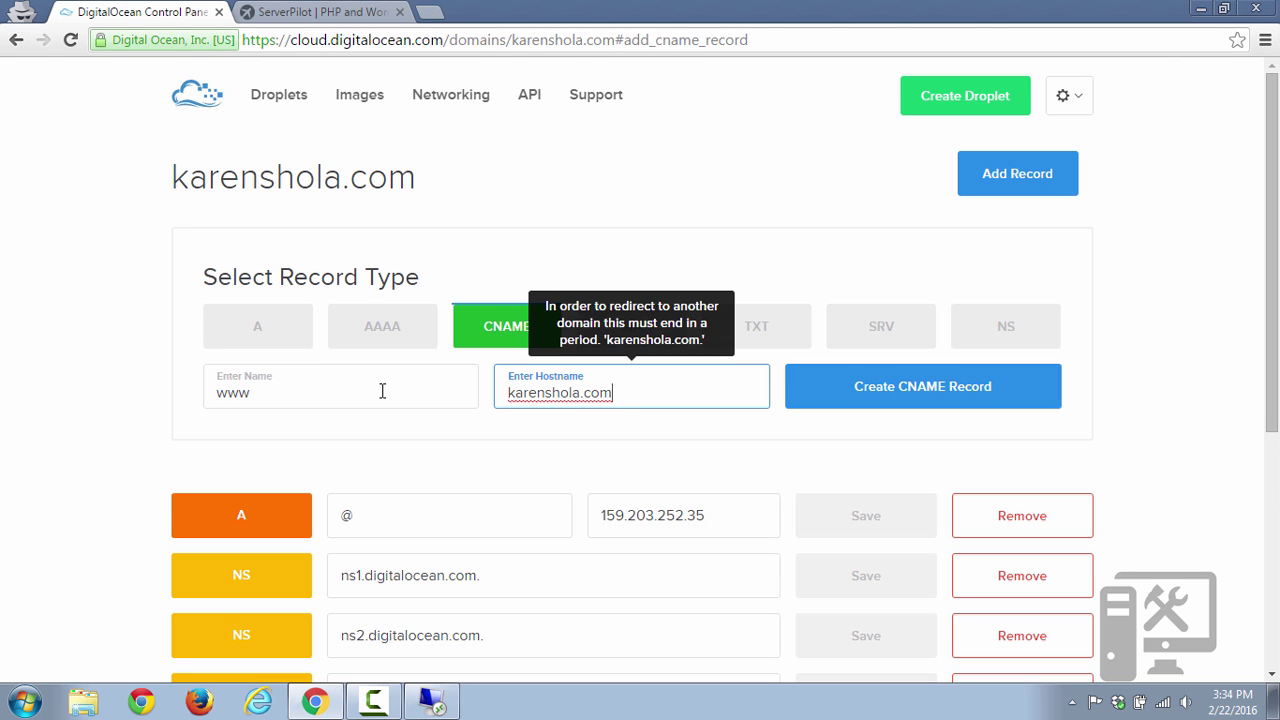
pyautogui.write('.')
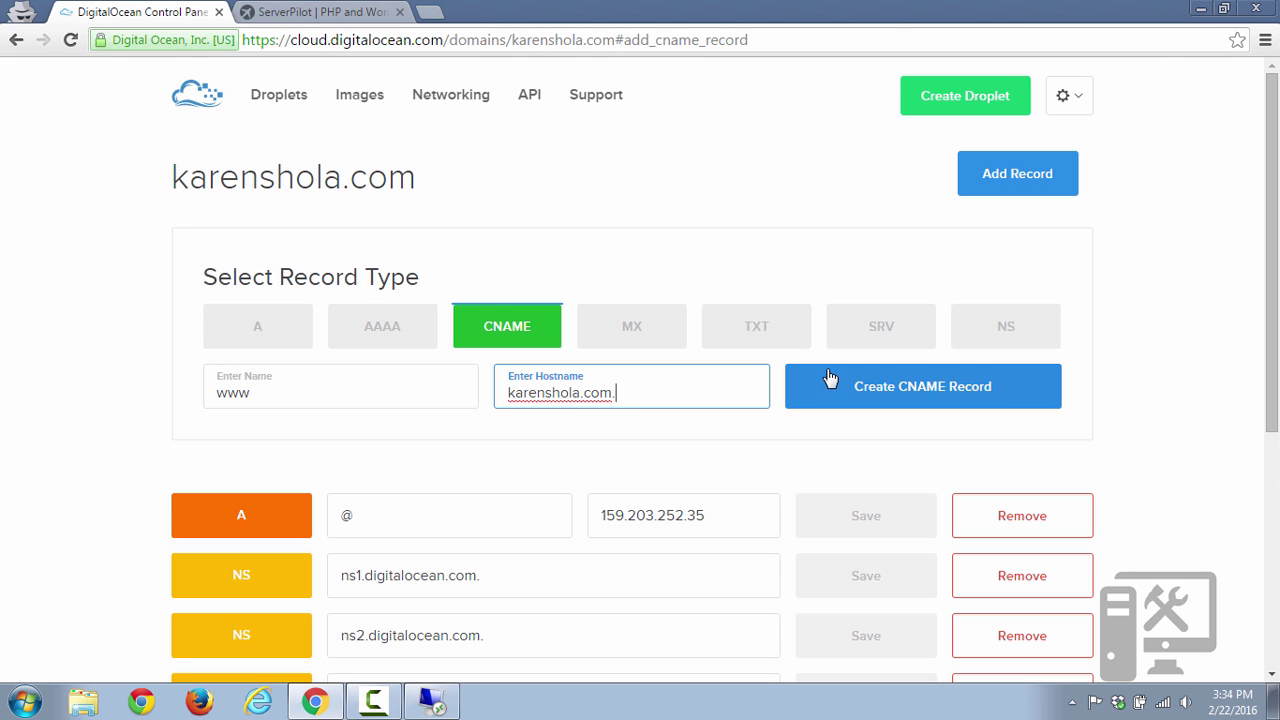
pyautogui.click(857, 387)
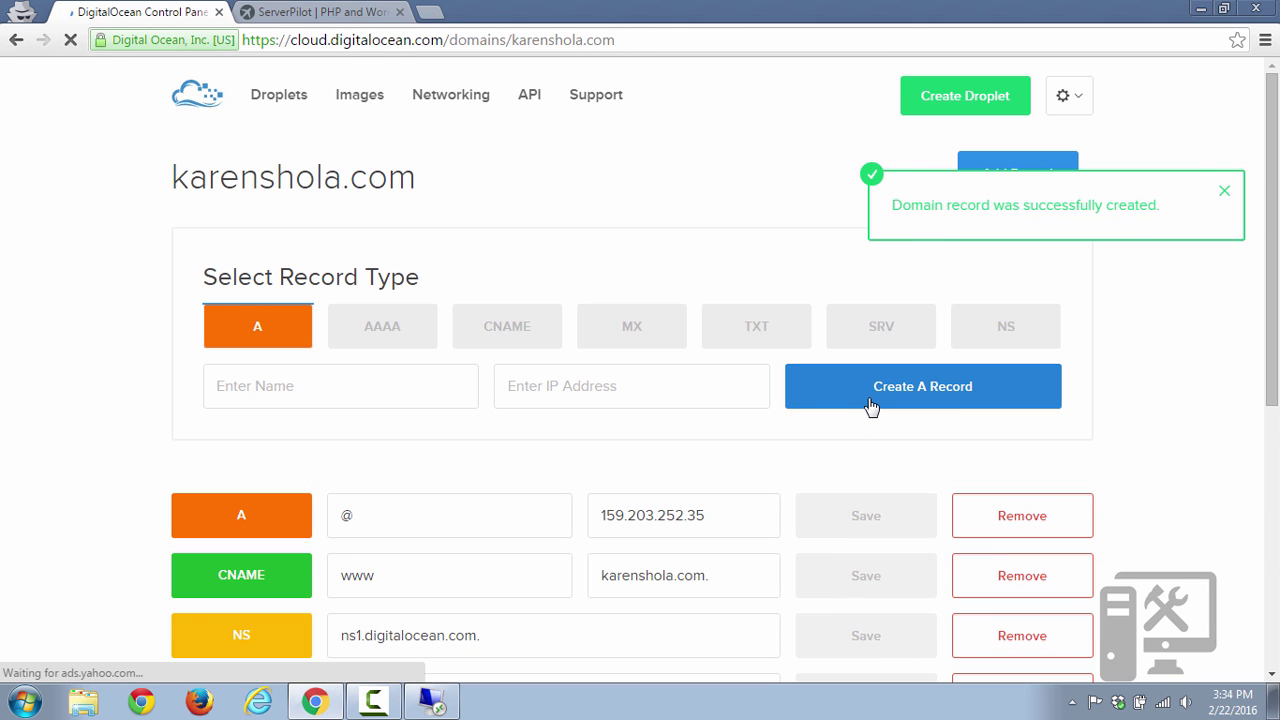
# Add Google's Gmail MX records to the domain.
pyautogui.click(632, 336)
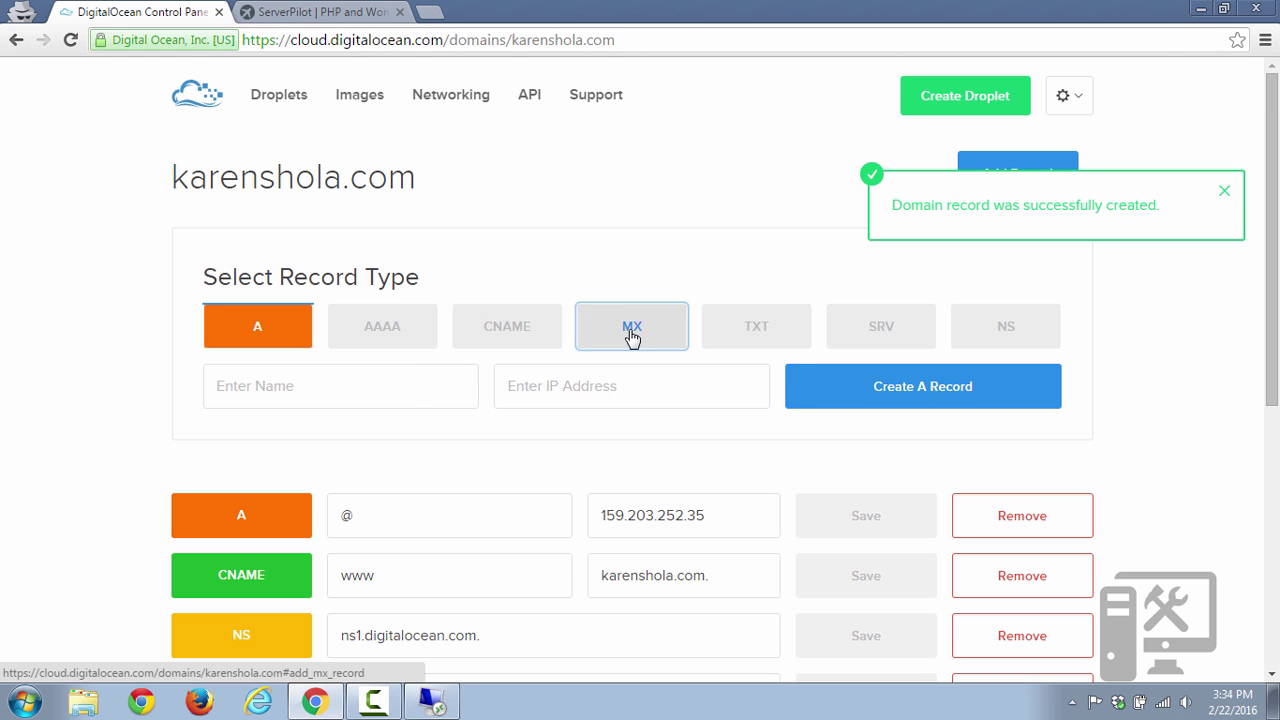
pyautogui.click(966, 398)
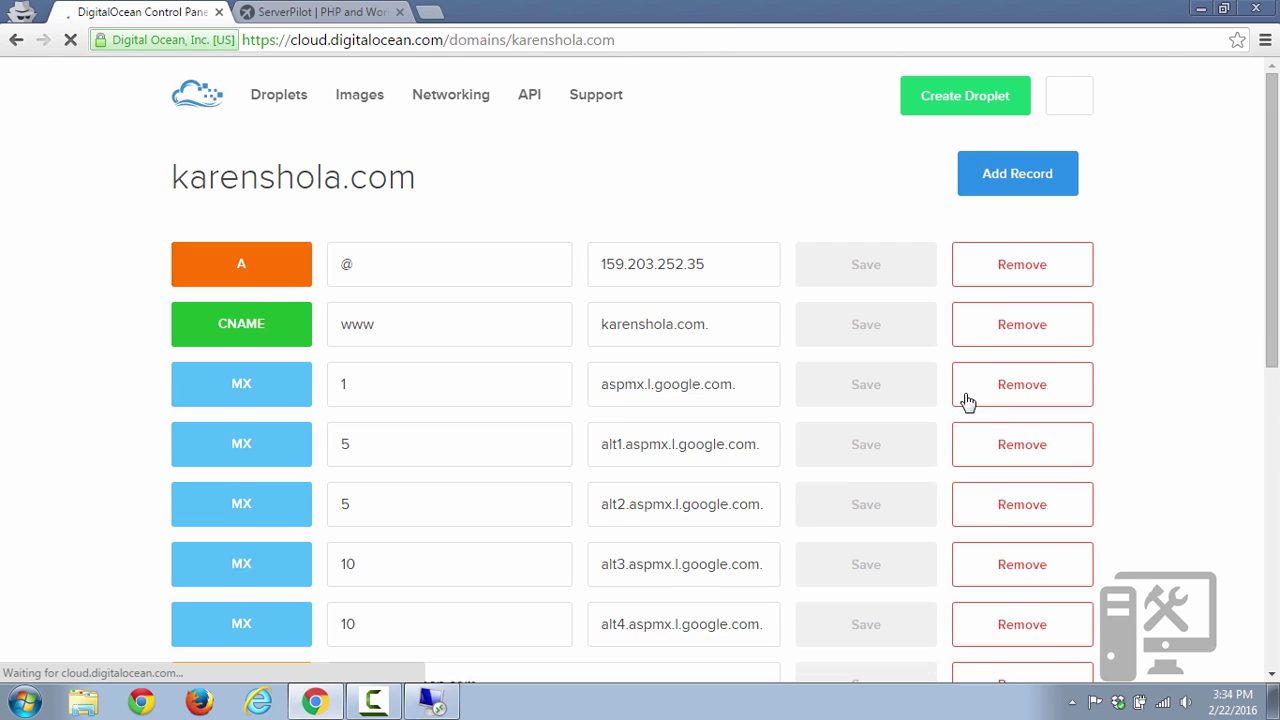
pyautogui.scroll(-5, 790, 436)
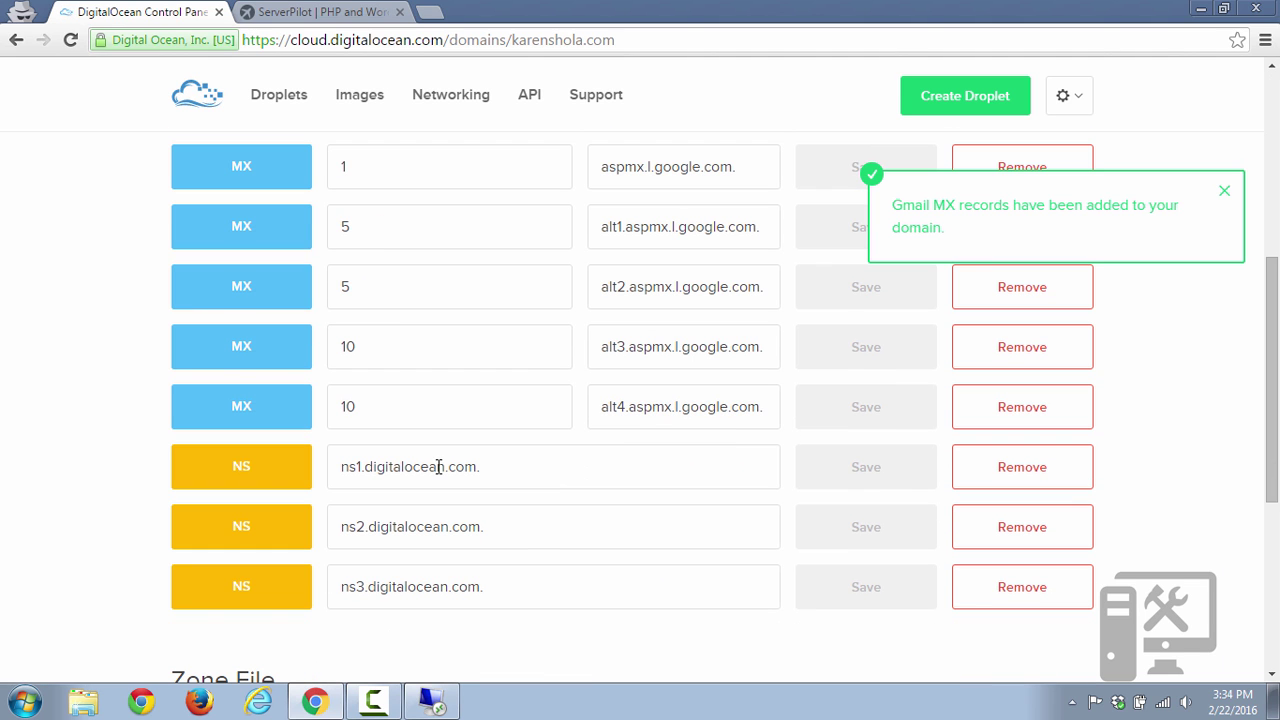
pyautogui.scroll(5, 440, 578)
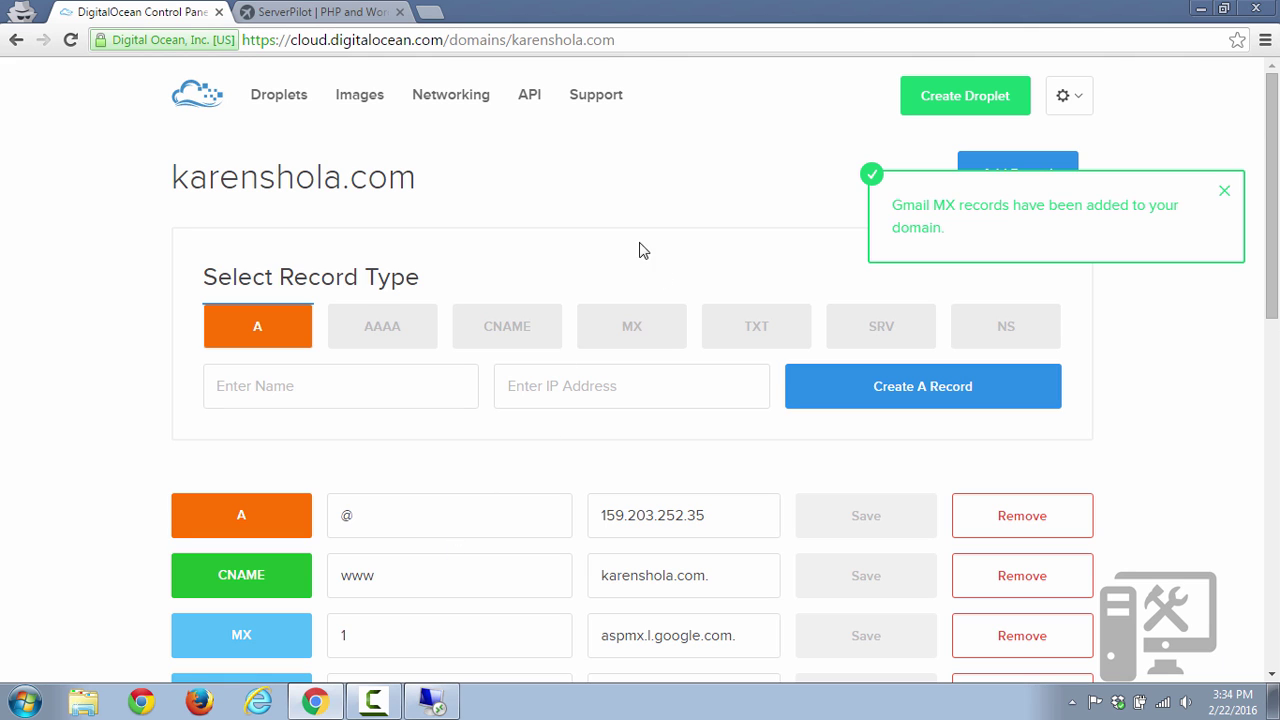
# Open the droplet's overview from the Droplets list and reset its root password.
pyautogui.click(292, 102)
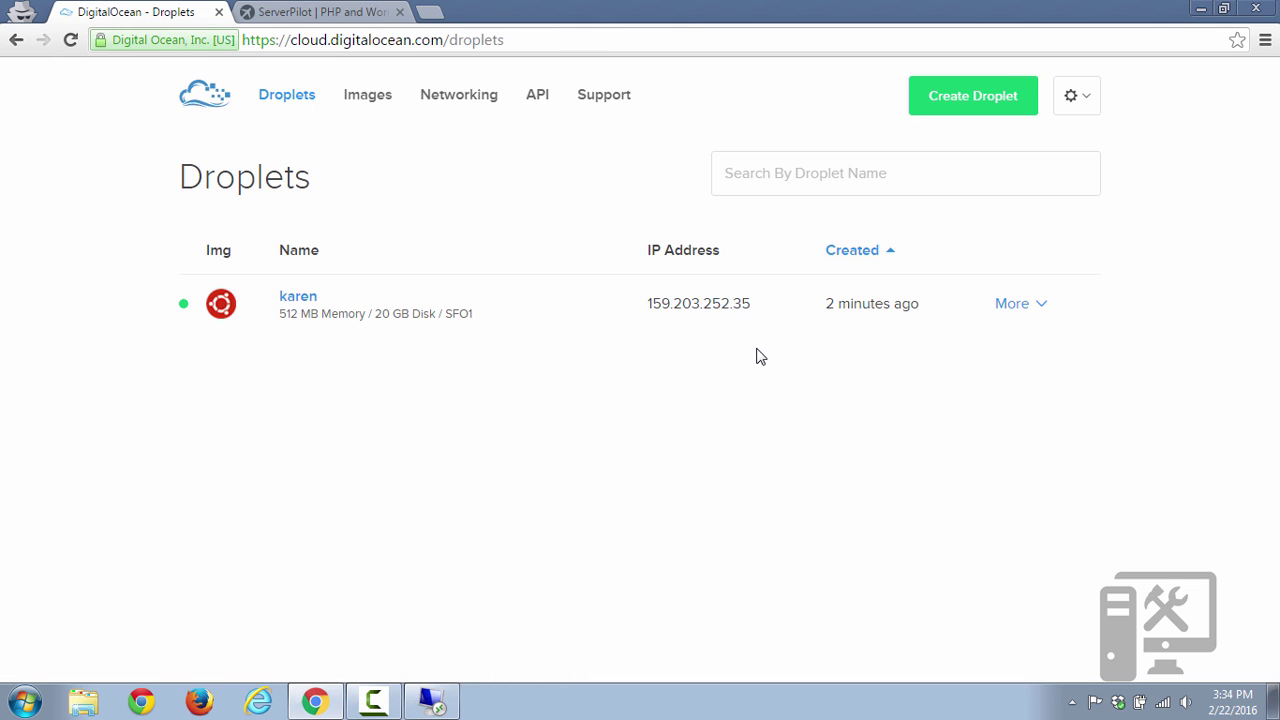
pyautogui.click(296, 297)
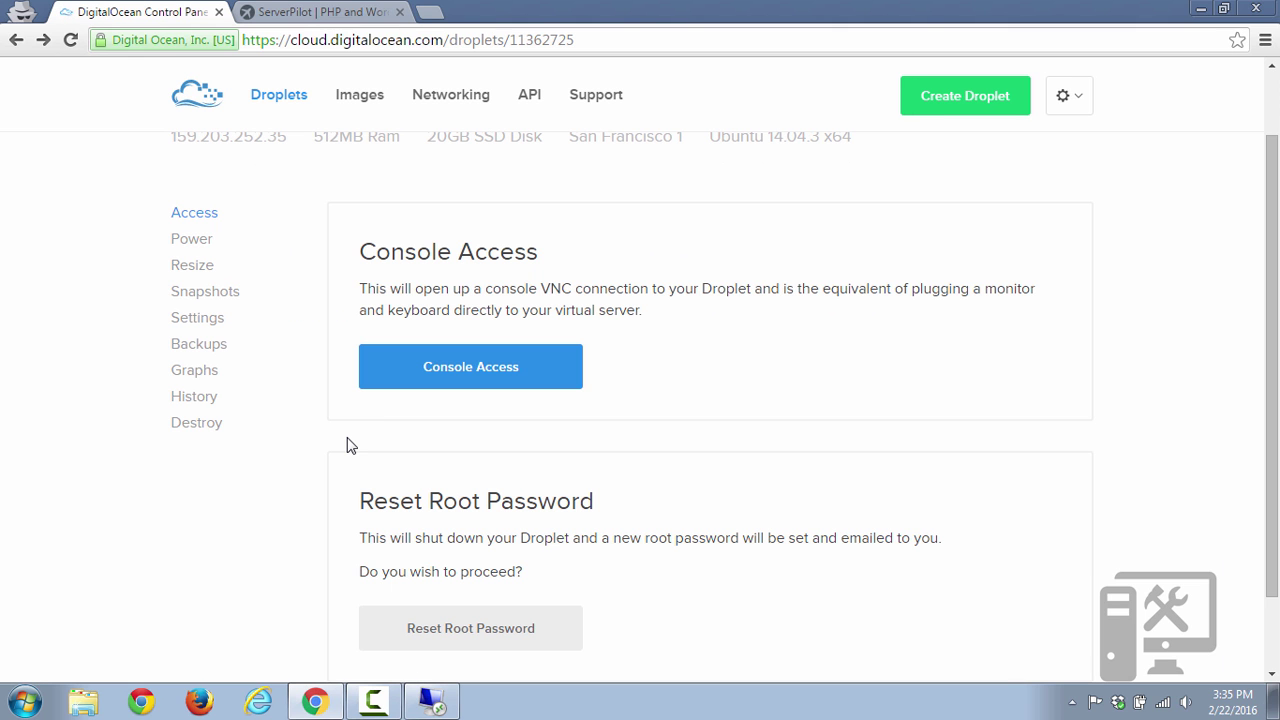
pyautogui.scroll(-1, 352, 428)
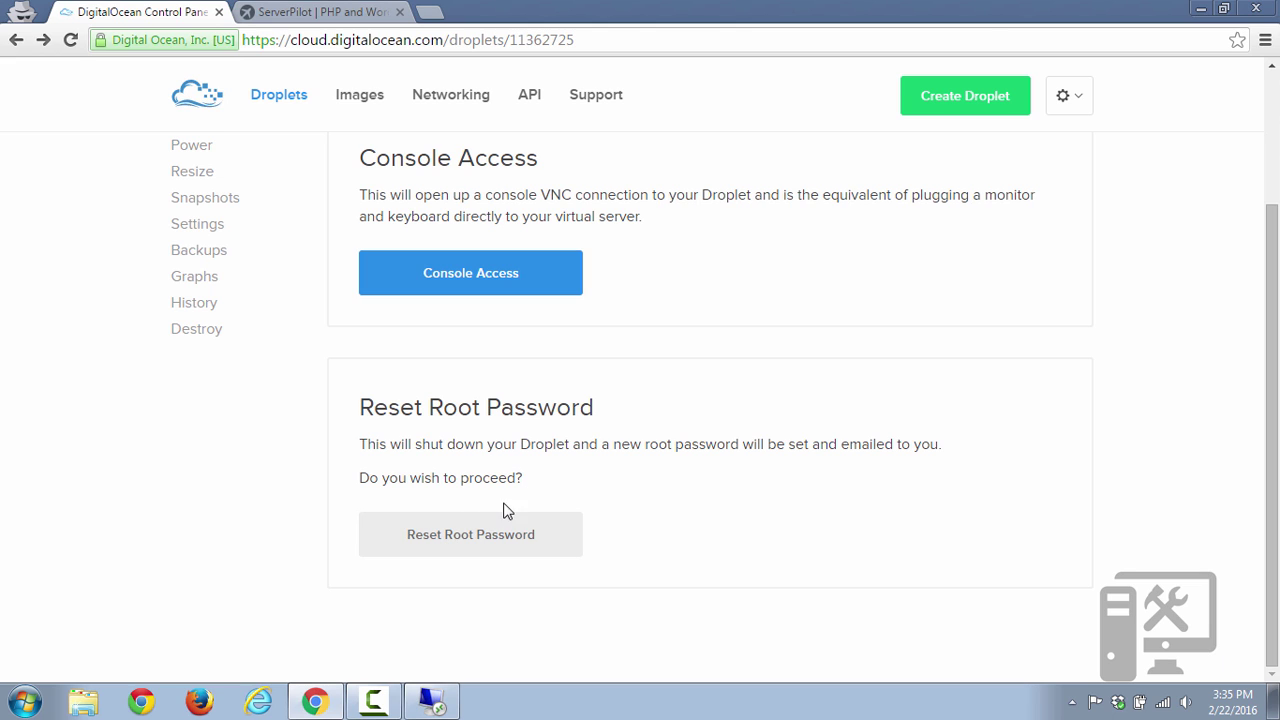
pyautogui.click(478, 540)
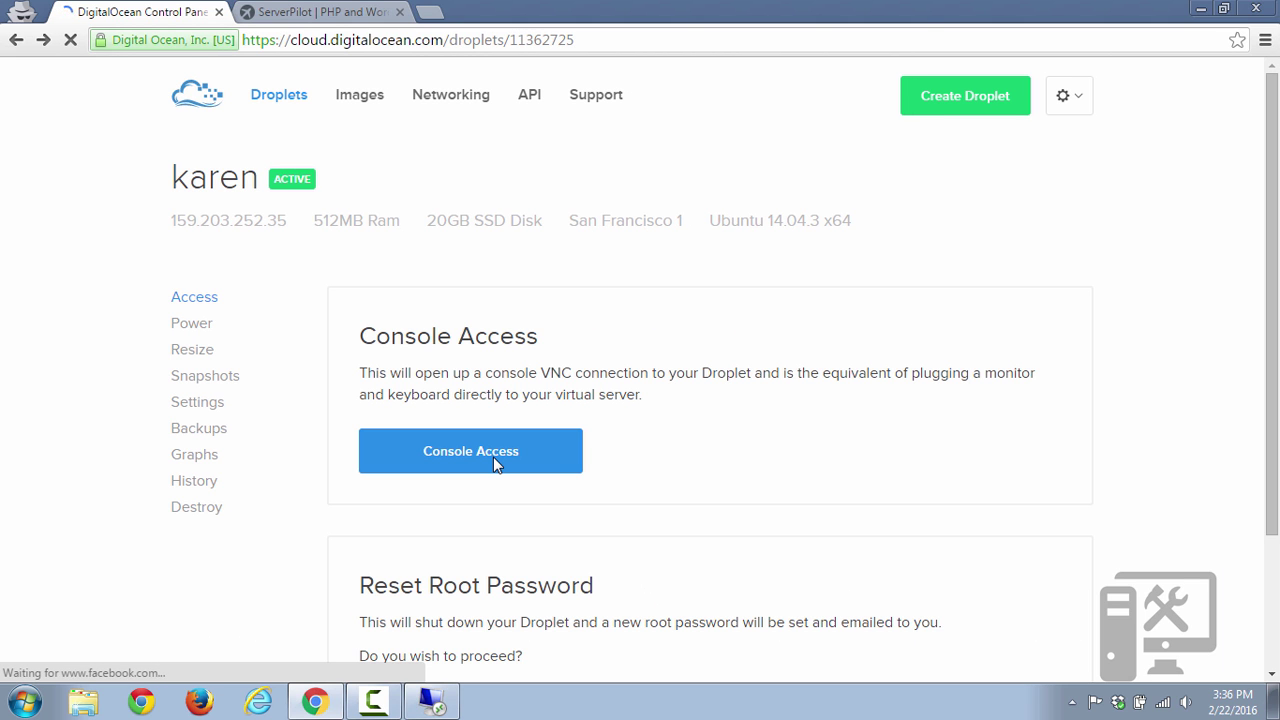
pyautogui.scroll(-3, 493, 458)
pyautogui.scroll(3, 490, 465)
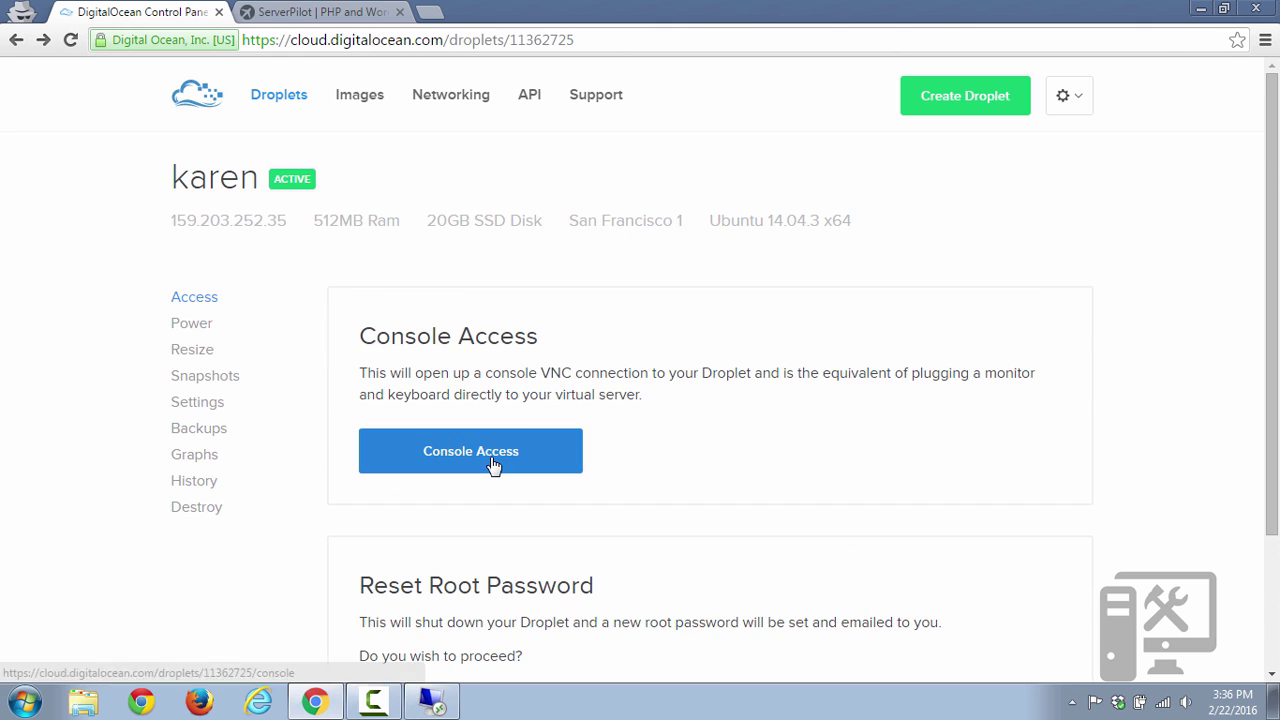
# Open the droplet's web console and log in as root with the emailed password.
pyautogui.click(499, 460)
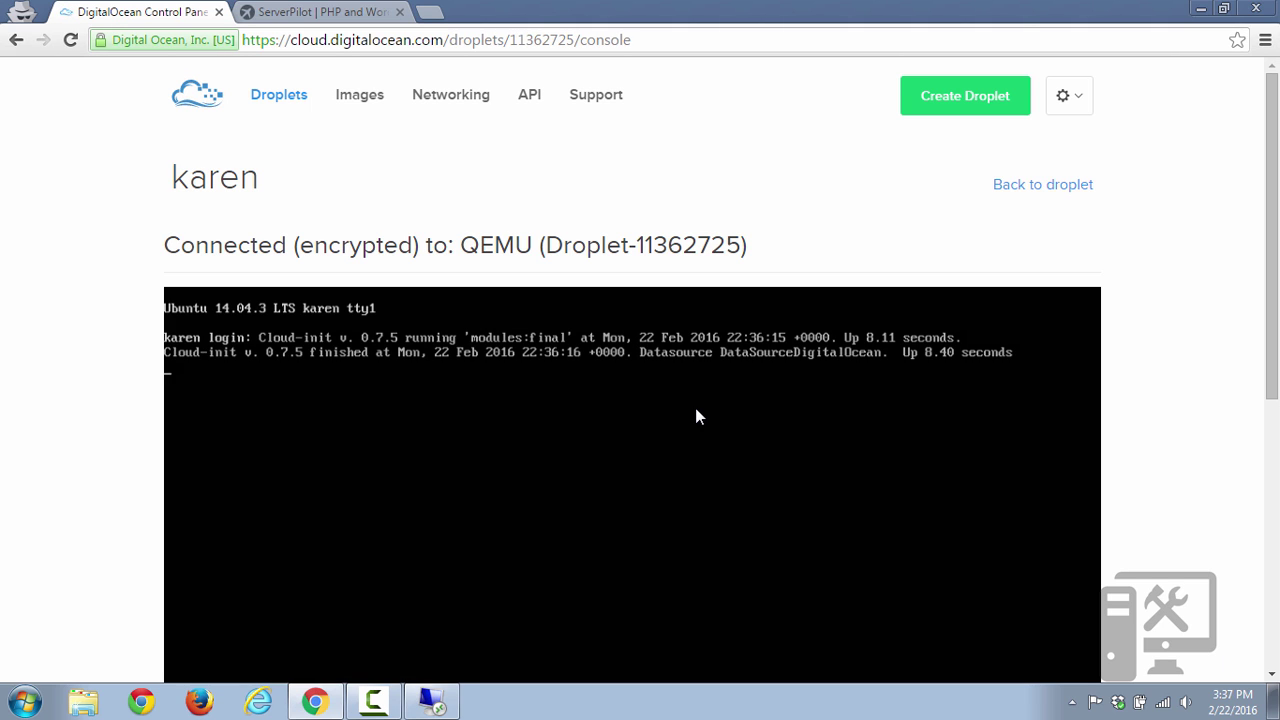
pyautogui.write('root')
pyautogui.press('Return')
pyautogui.press('Return')
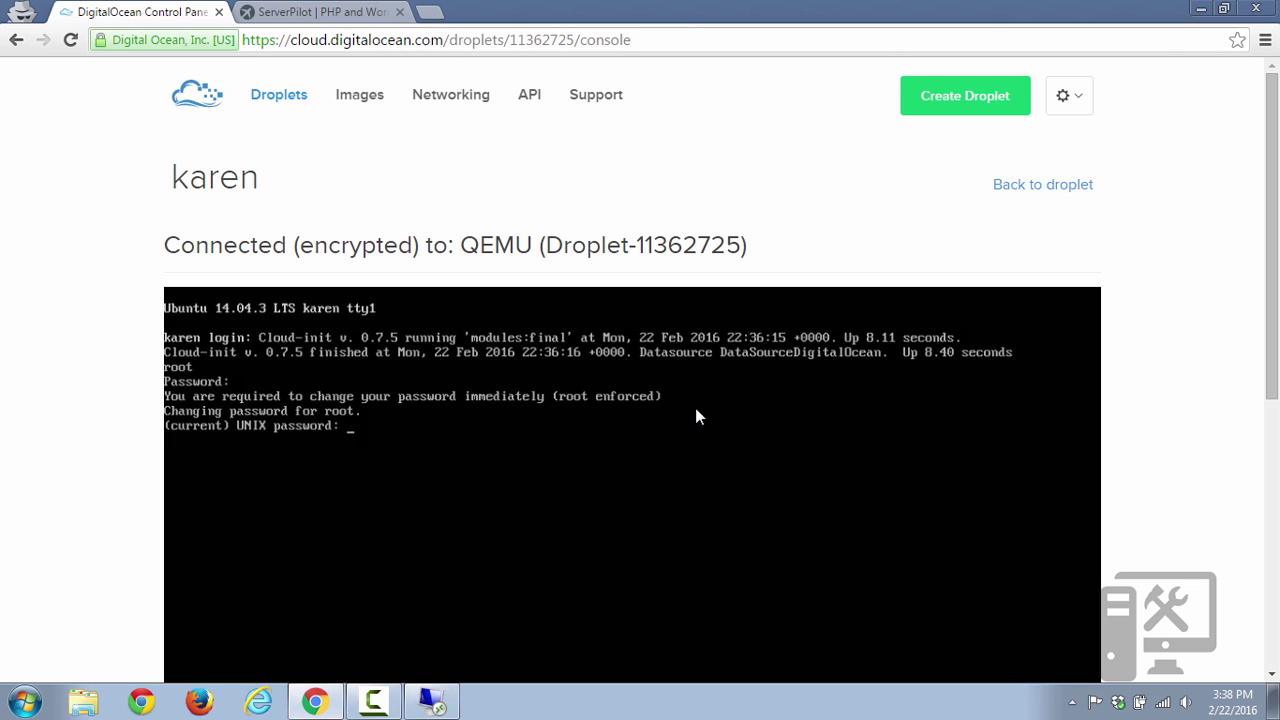
pyautogui.press('Return')
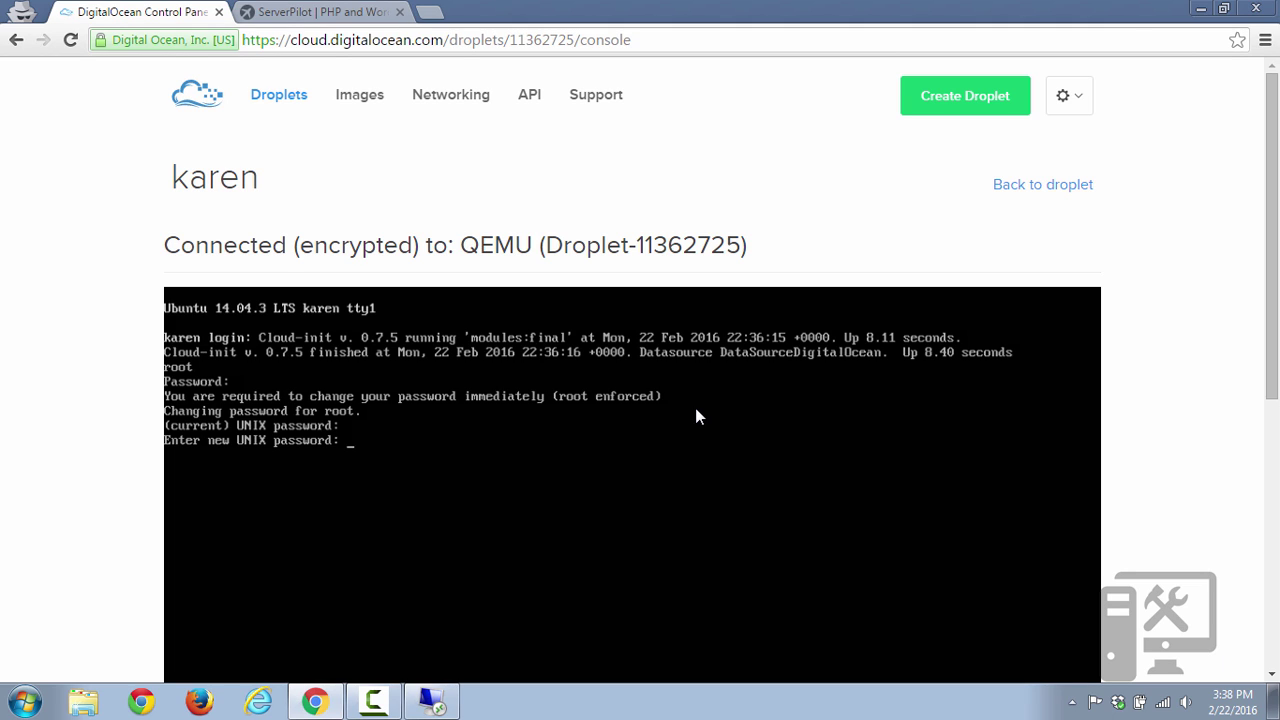
# Enter and confirm a new root UNIX password to reach the shell prompt.
pyautogui.press('Return')
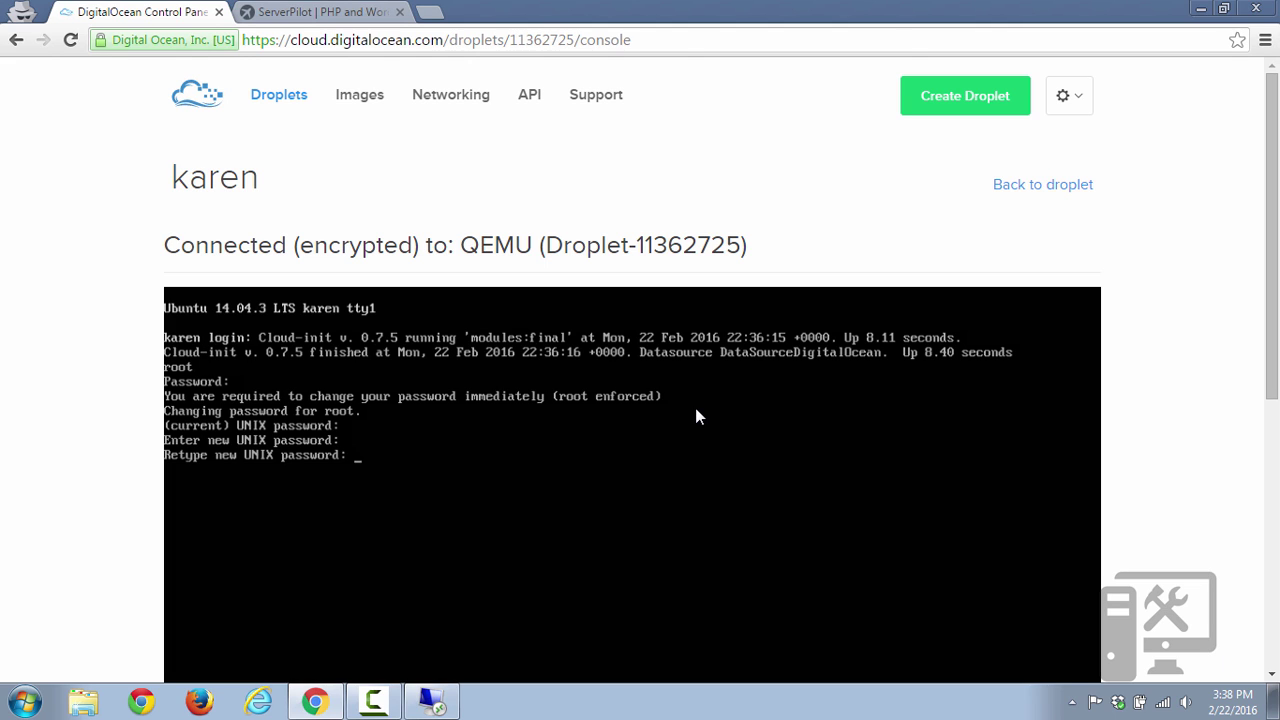
pyautogui.press('Return')
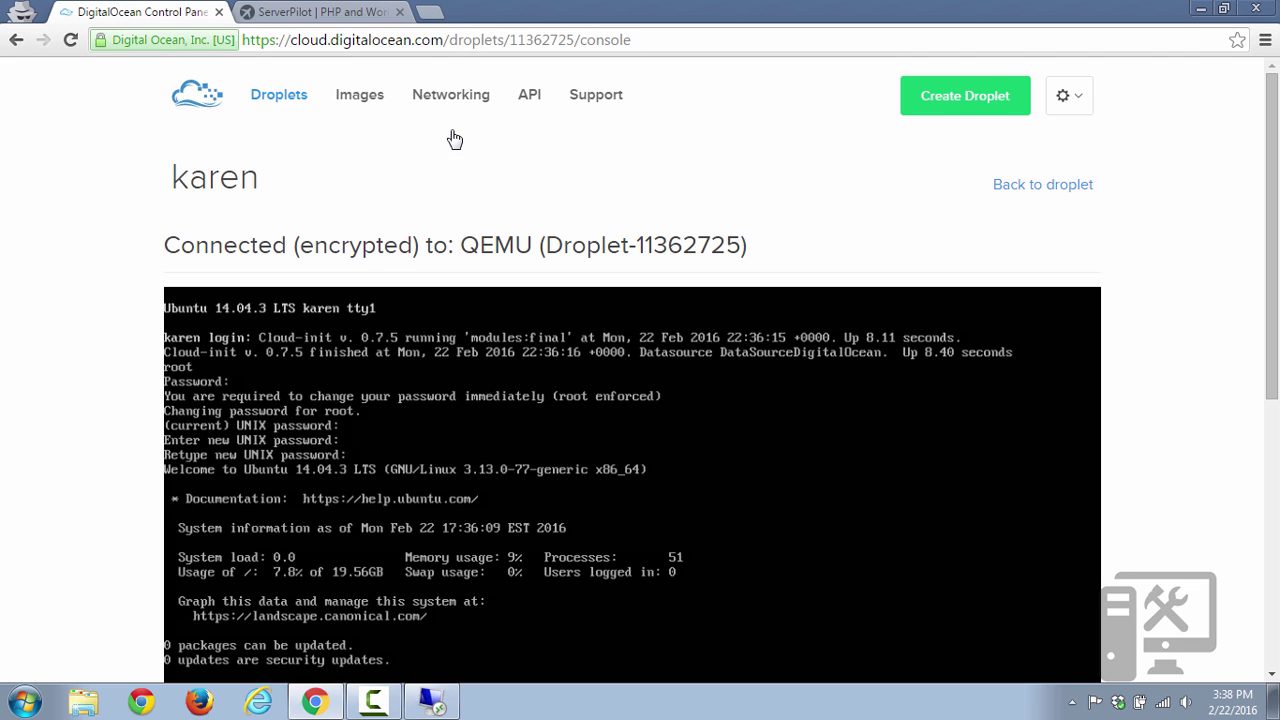
pyautogui.scroll(-1, 446, 100)
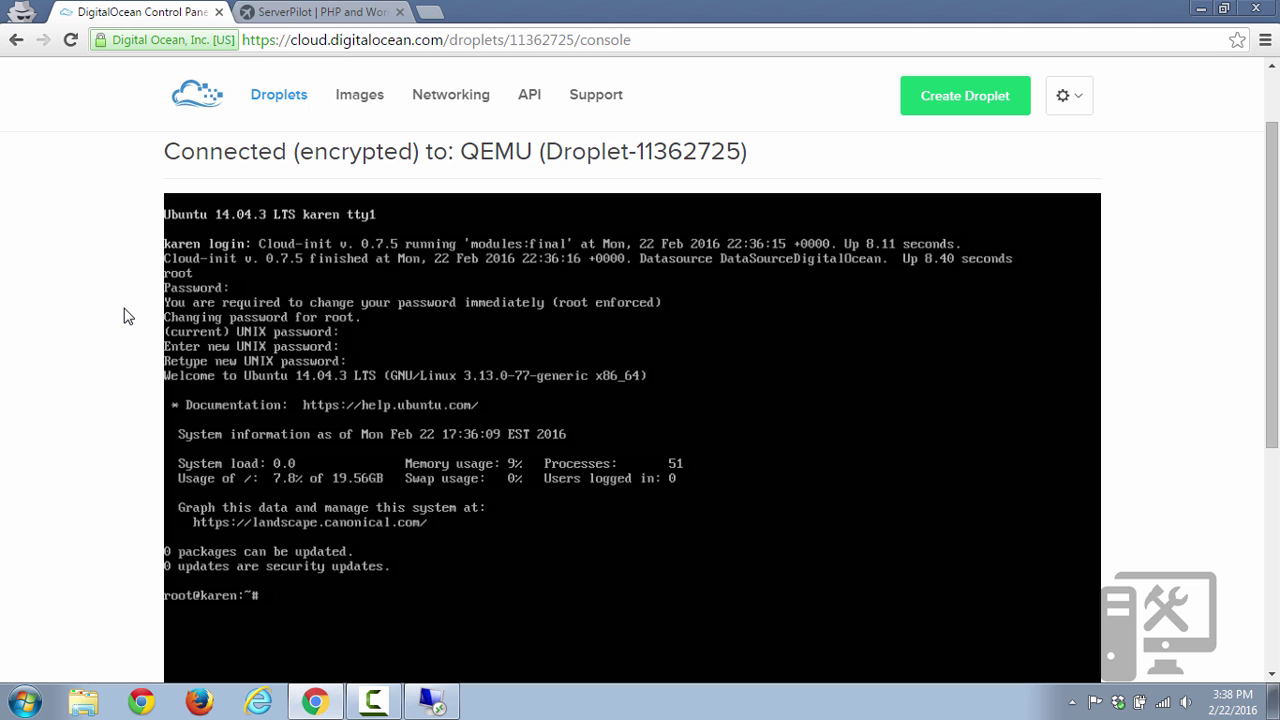
pyautogui.scroll(1, 124, 316)
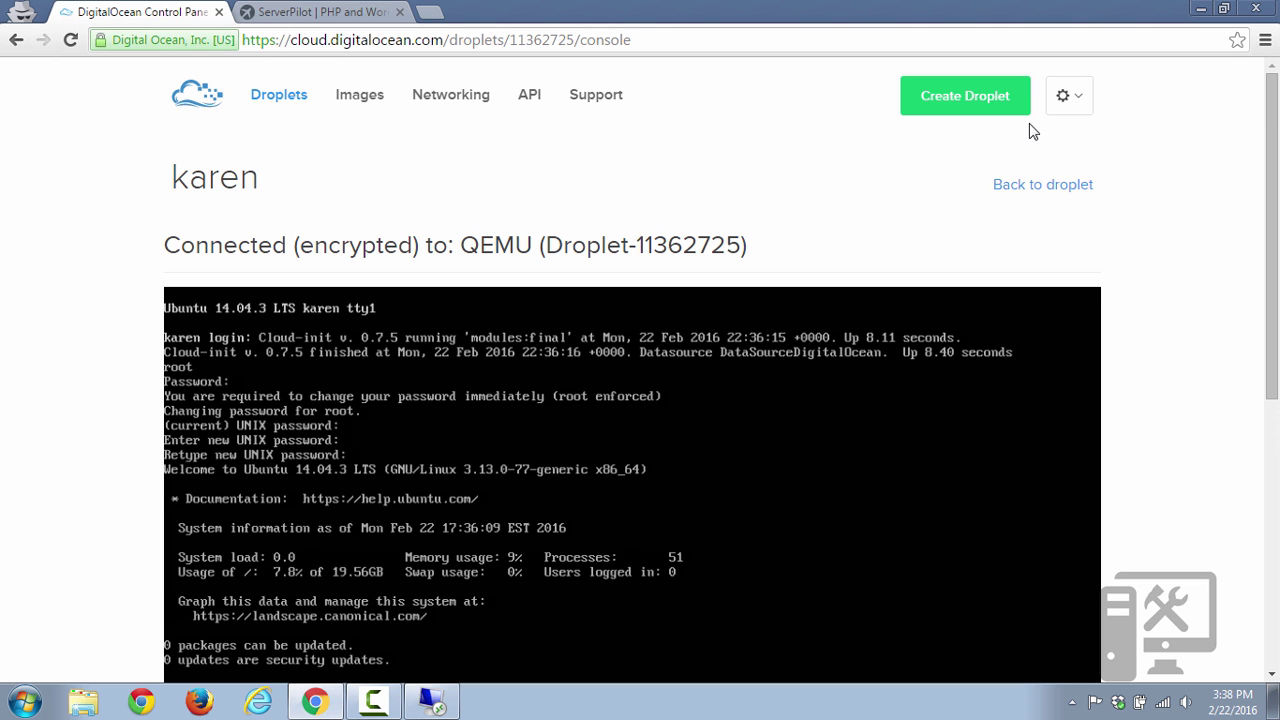
# Return from the console to the Droplets list, then switch to the ServerPilot tab.
pyautogui.click(1040, 188)
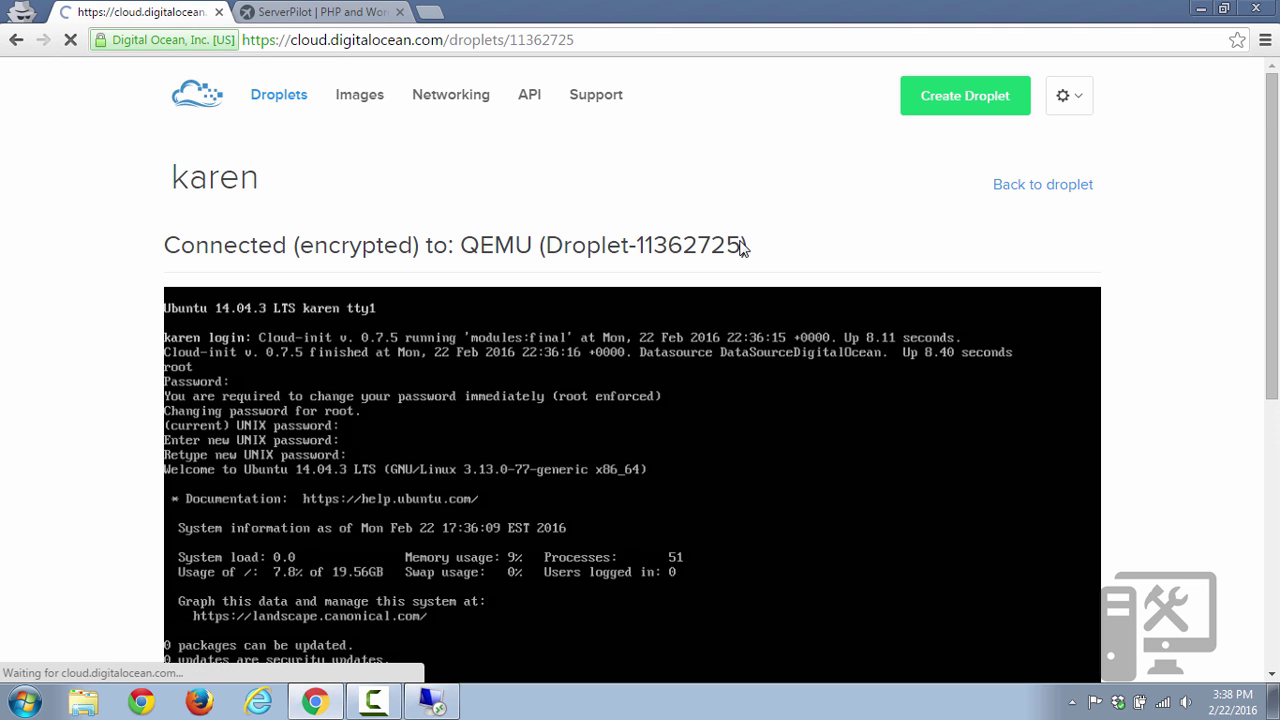
pyautogui.scroll(-2, 728, 240)
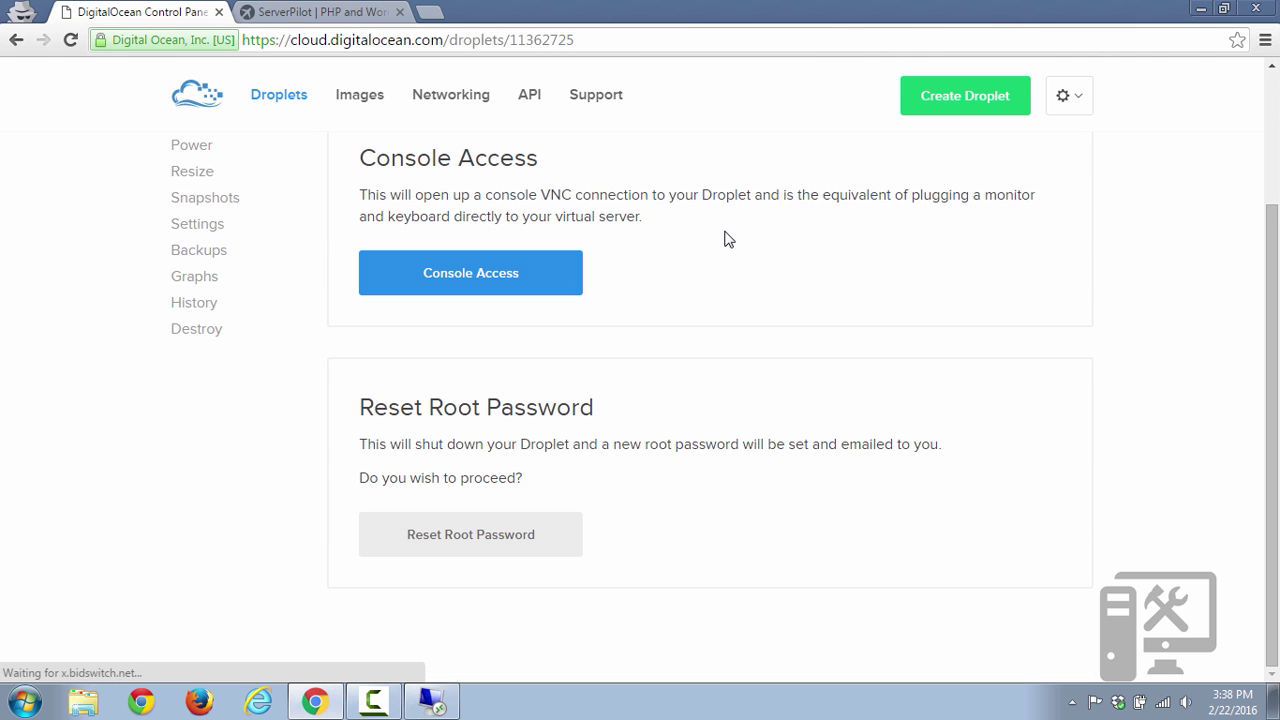
pyautogui.scroll(2, 728, 240)
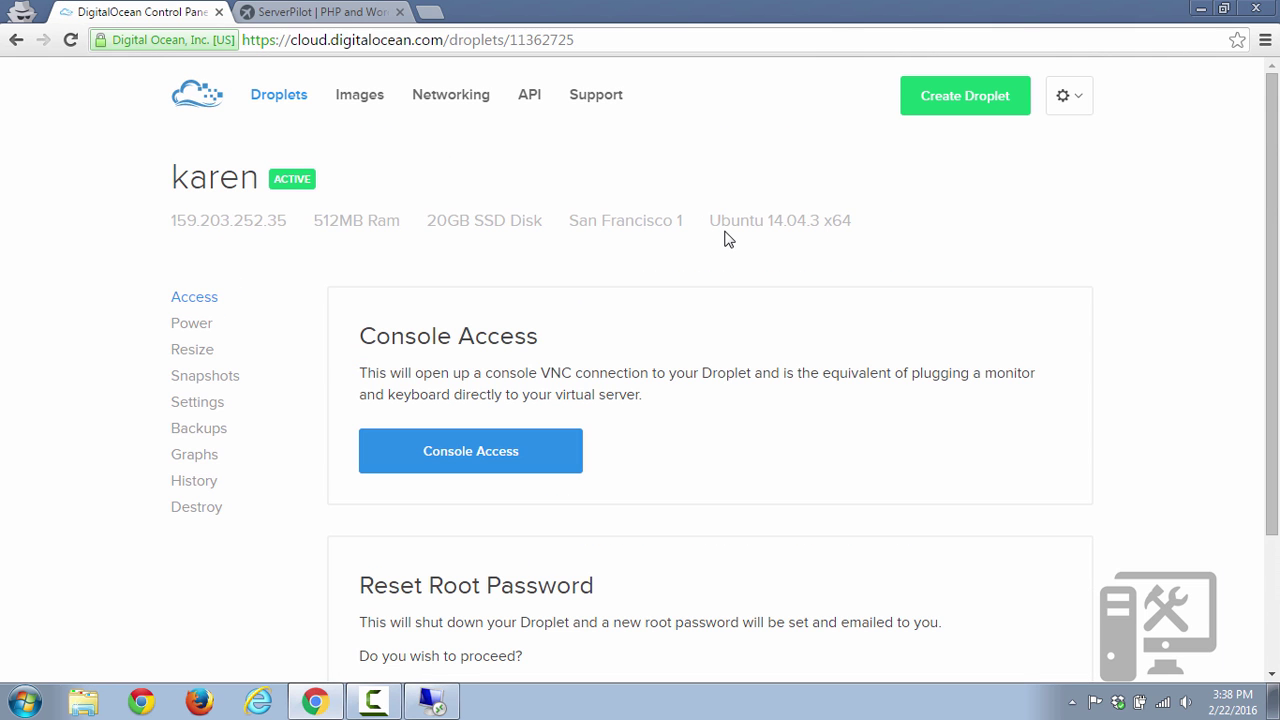
pyautogui.click(263, 96)
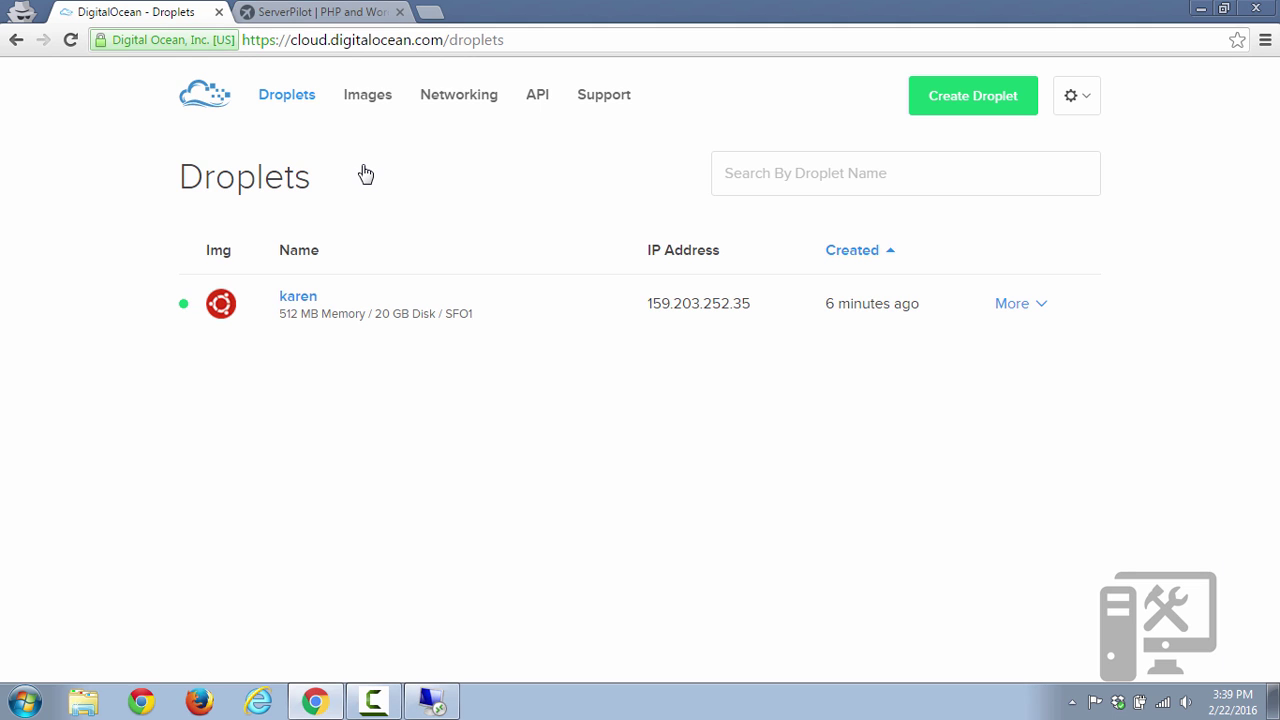
pyautogui.click(366, 14)
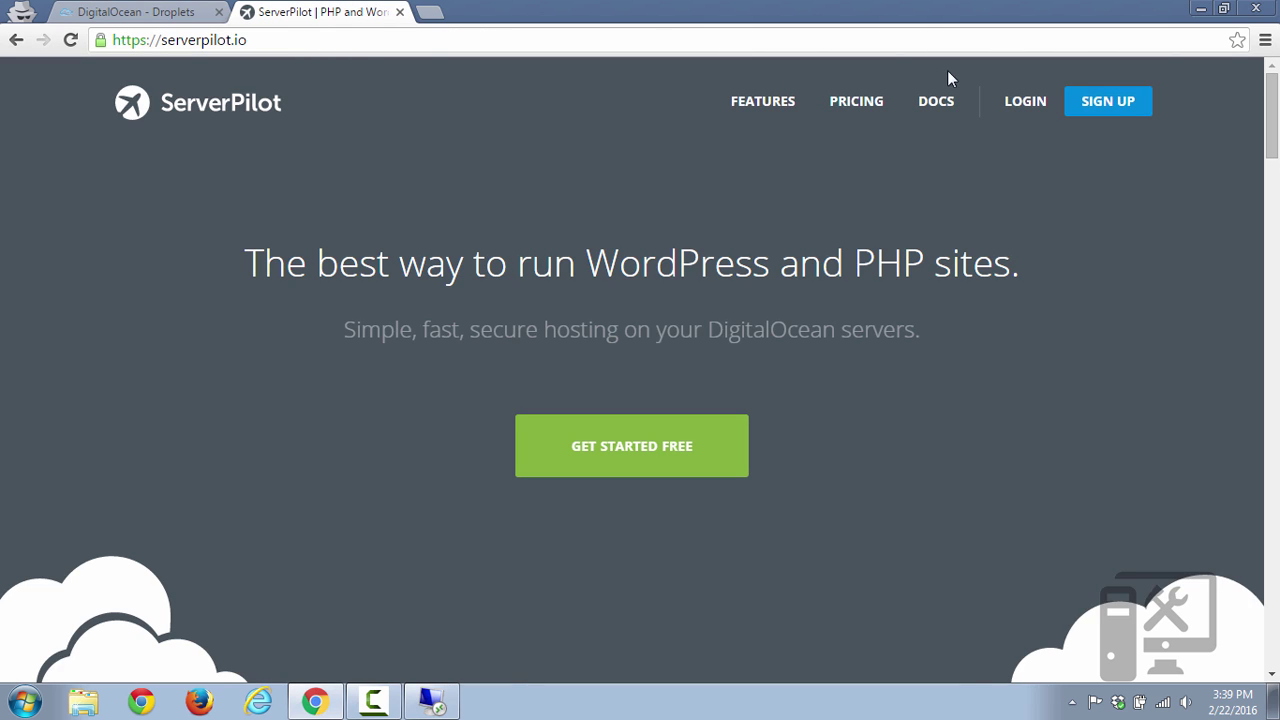
# Sign up for ServerPilot with the saved e-mail suggestion and a password, then log in.
pyautogui.click(1115, 110)
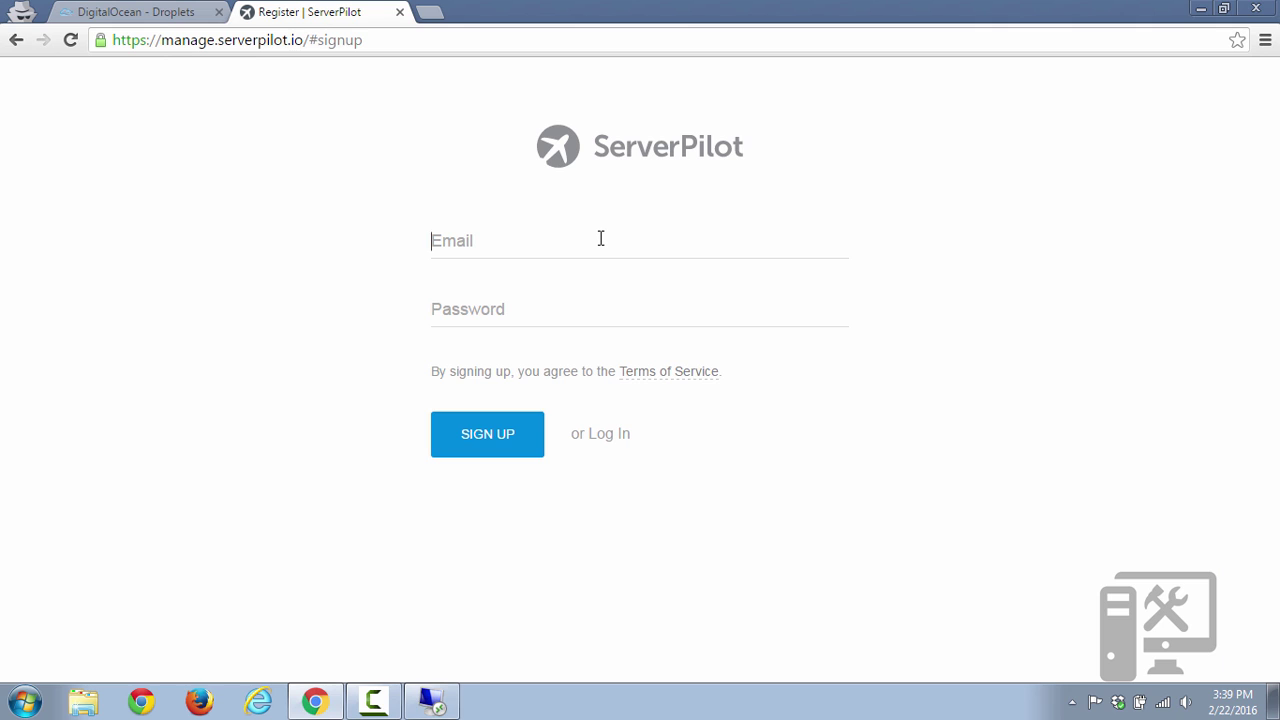
pyautogui.click(601, 238)
pyautogui.write('tech')
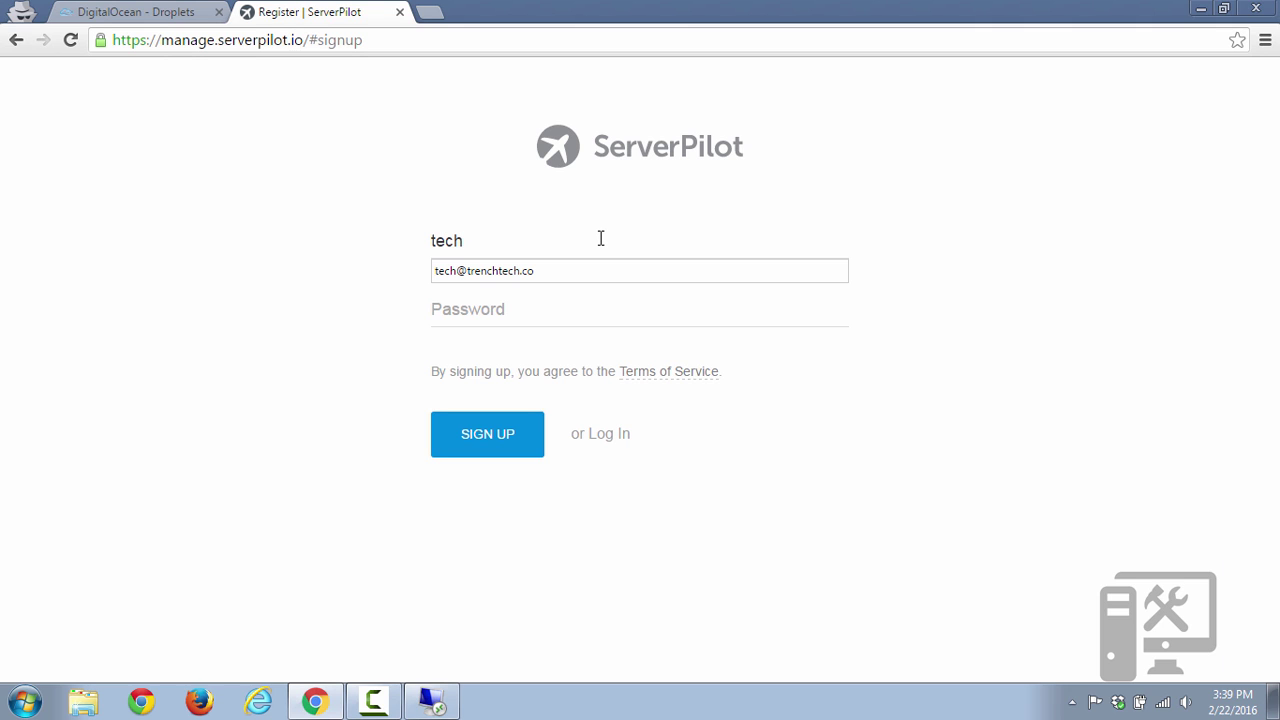
pyautogui.press('Down')
pyautogui.press('Tab')
pyautogui.write('********')
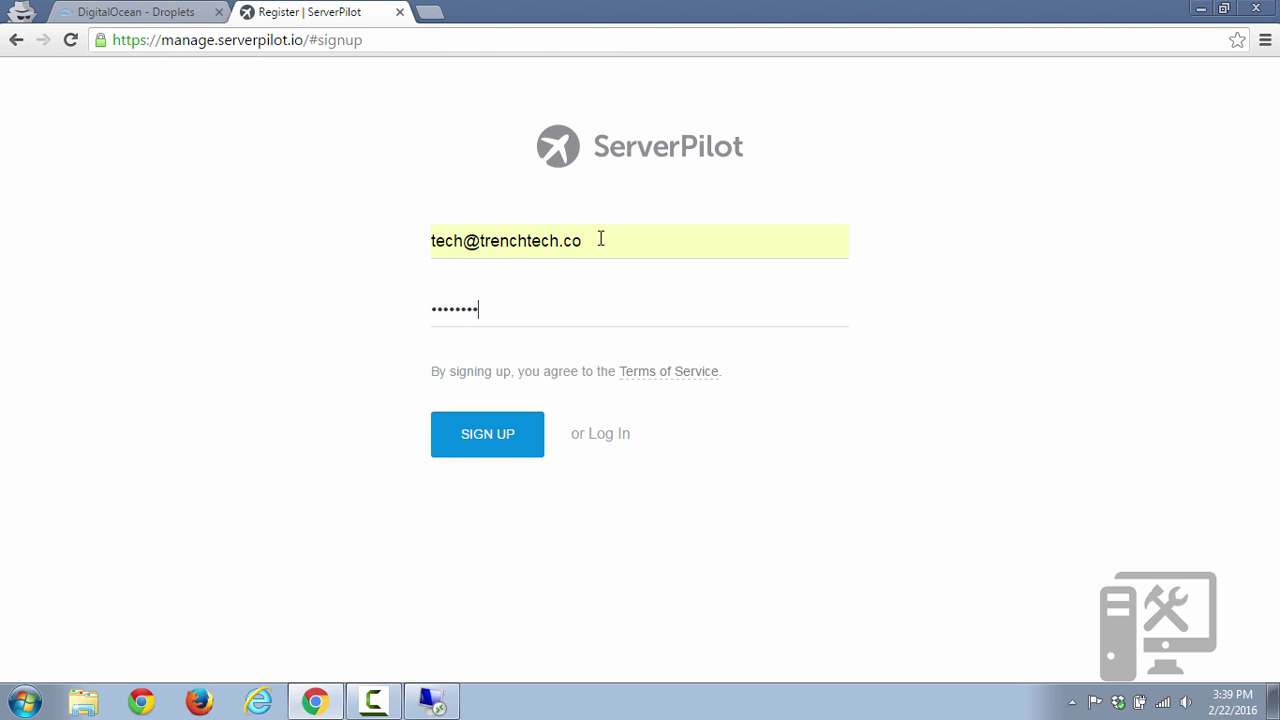
pyautogui.click(605, 433)
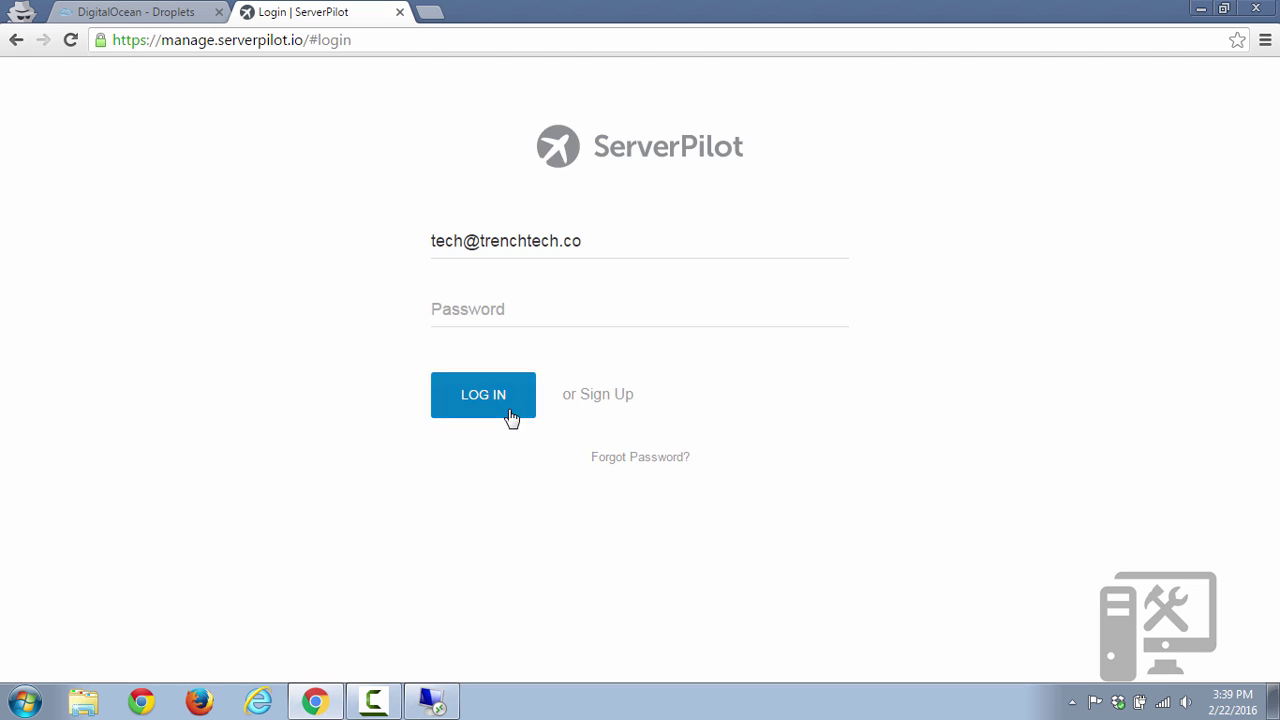
pyautogui.click(483, 395)
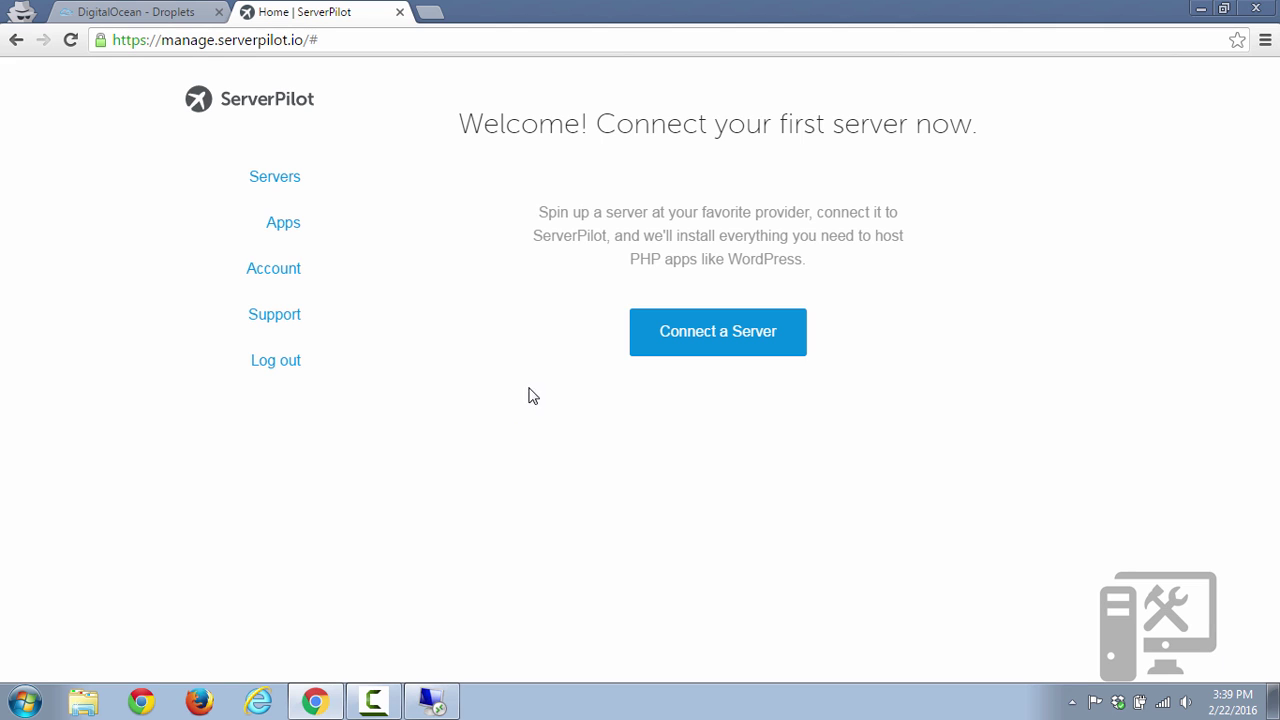
# Start adding a new ServerPilot server with IP address 159.203.252.35, checked against the DigitalOcean droplet list.
pyautogui.click(699, 331)
pyautogui.click(646, 264)
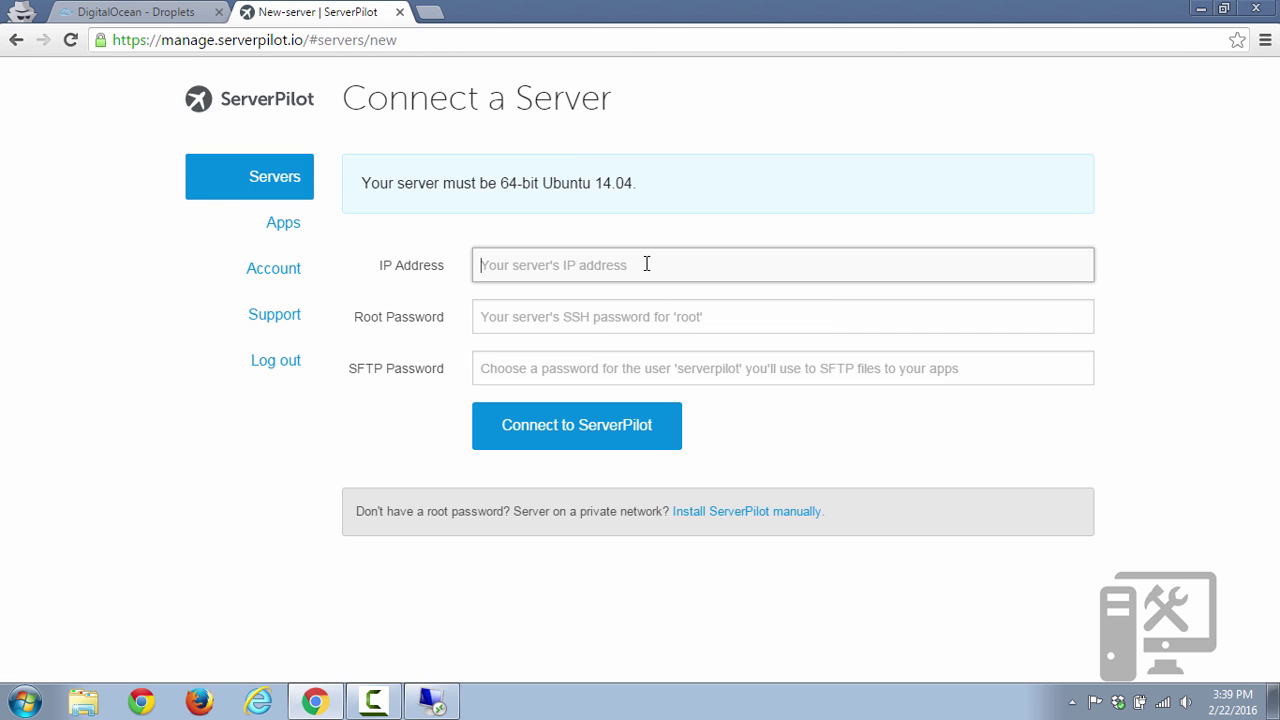
pyautogui.write('159')
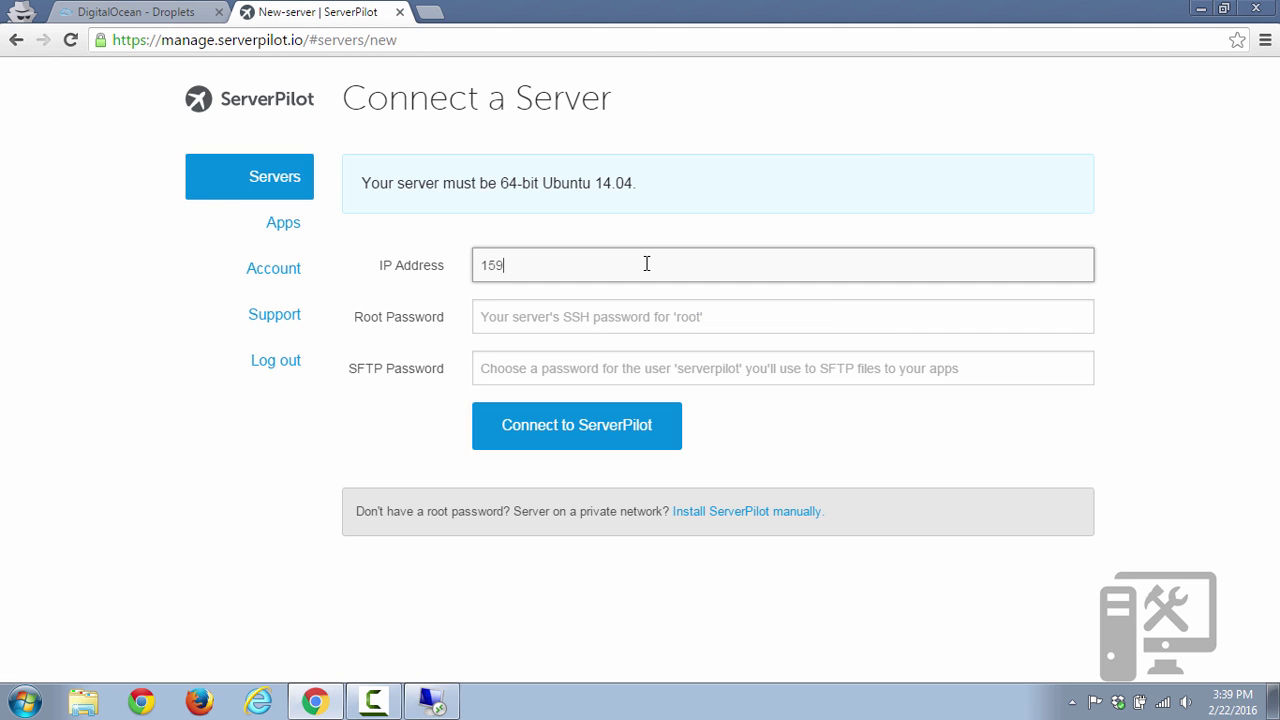
pyautogui.write('.203.252.35')
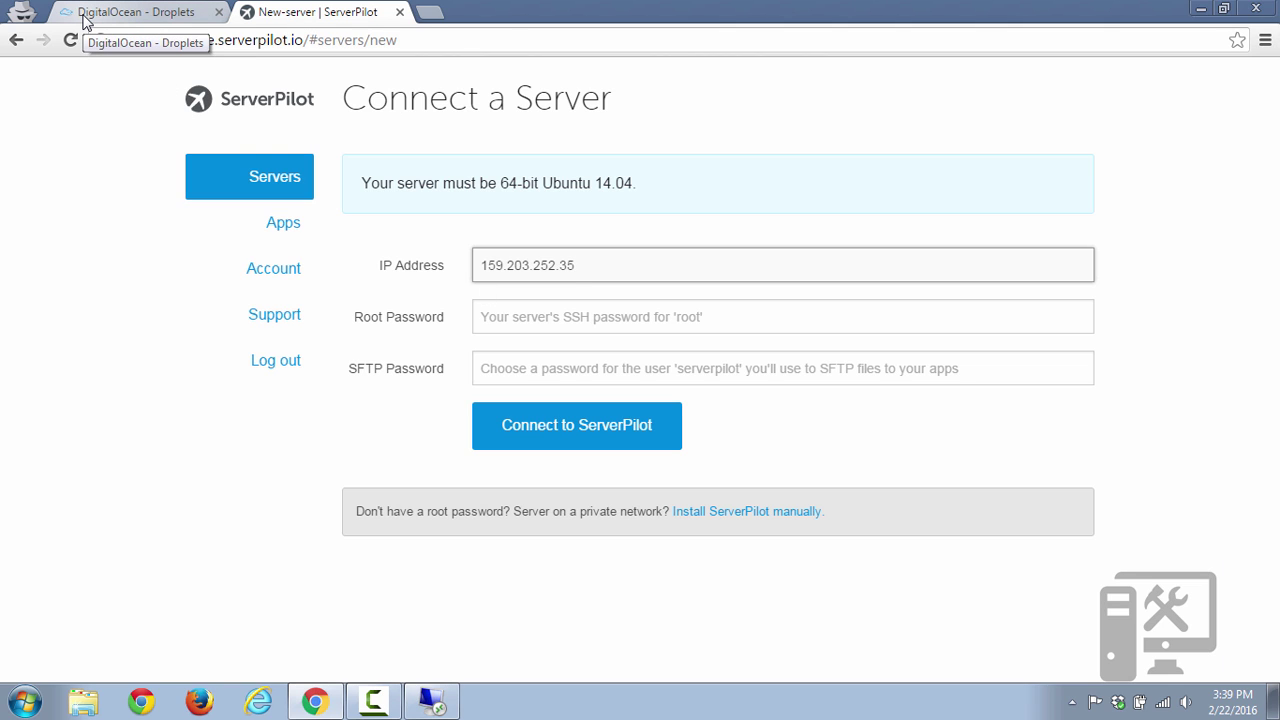
pyautogui.click(84, 18)
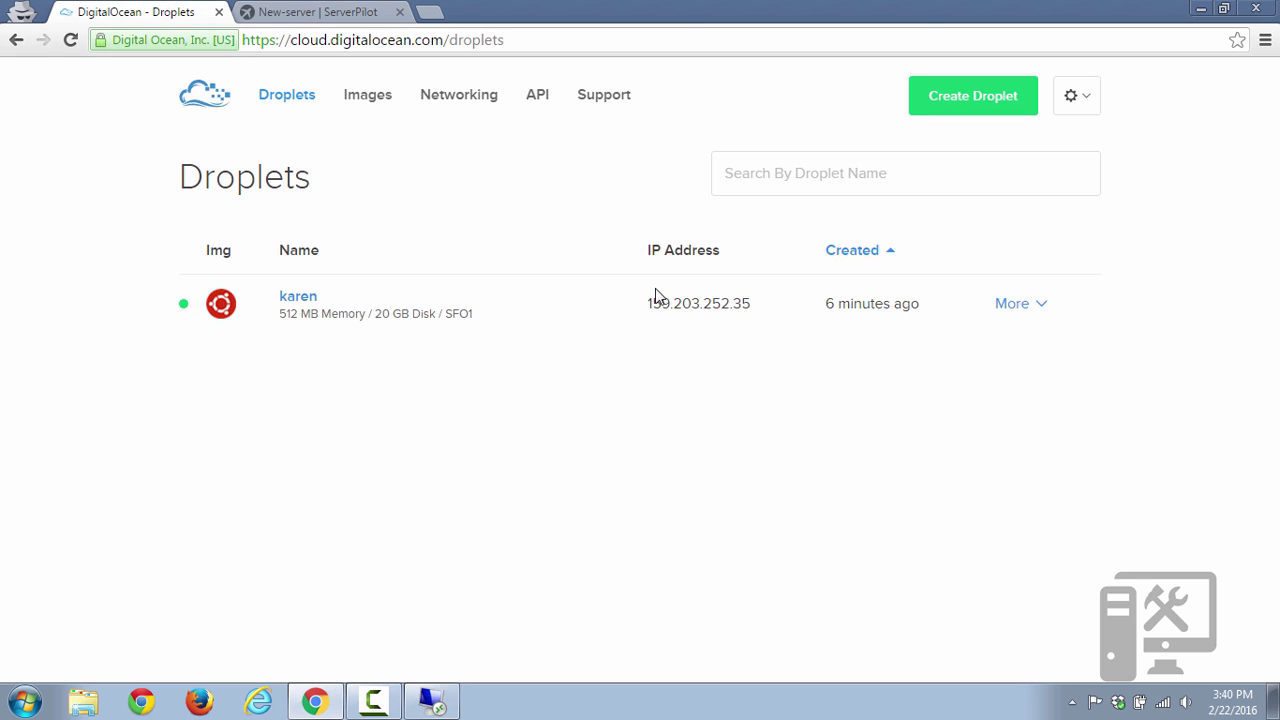
pyautogui.moveTo(649, 309); pyautogui.dragTo(714, 291)
pyautogui.click(723, 309)
pyautogui.click(340, 14)
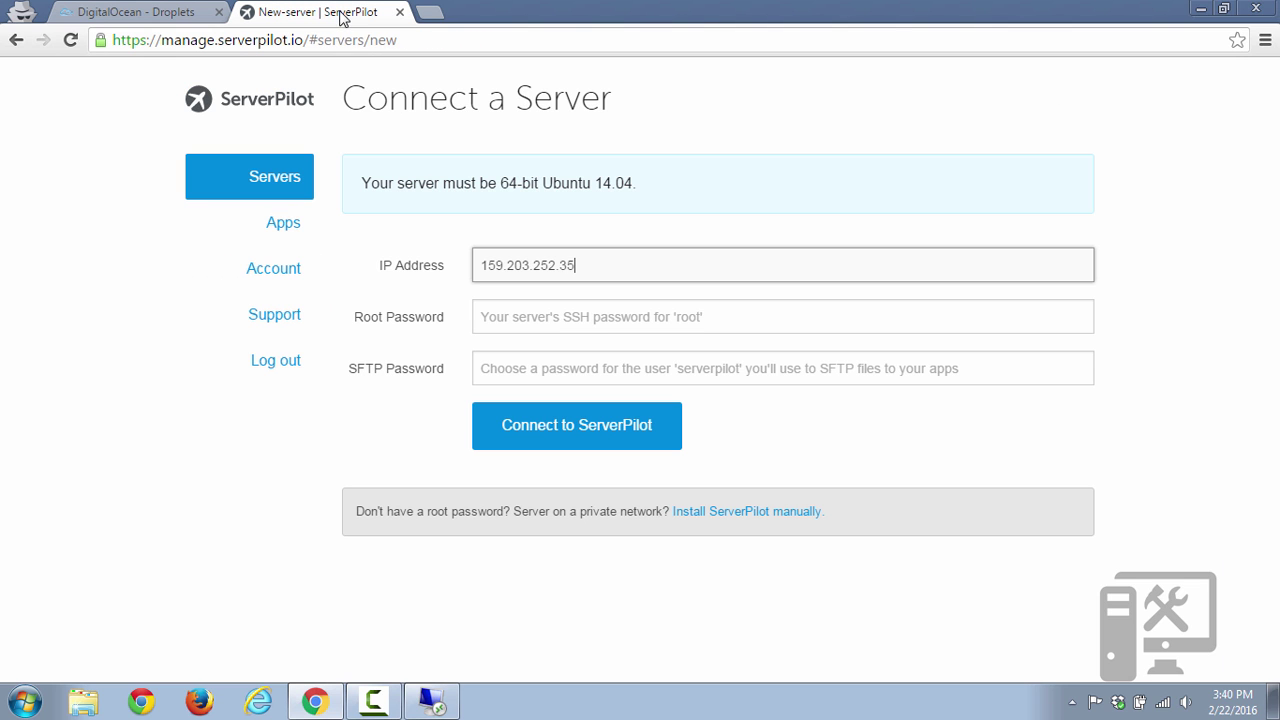
# Enter the droplet's root password and an SFTP password, then connect the server to ServerPilot.
pyautogui.click(514, 320)
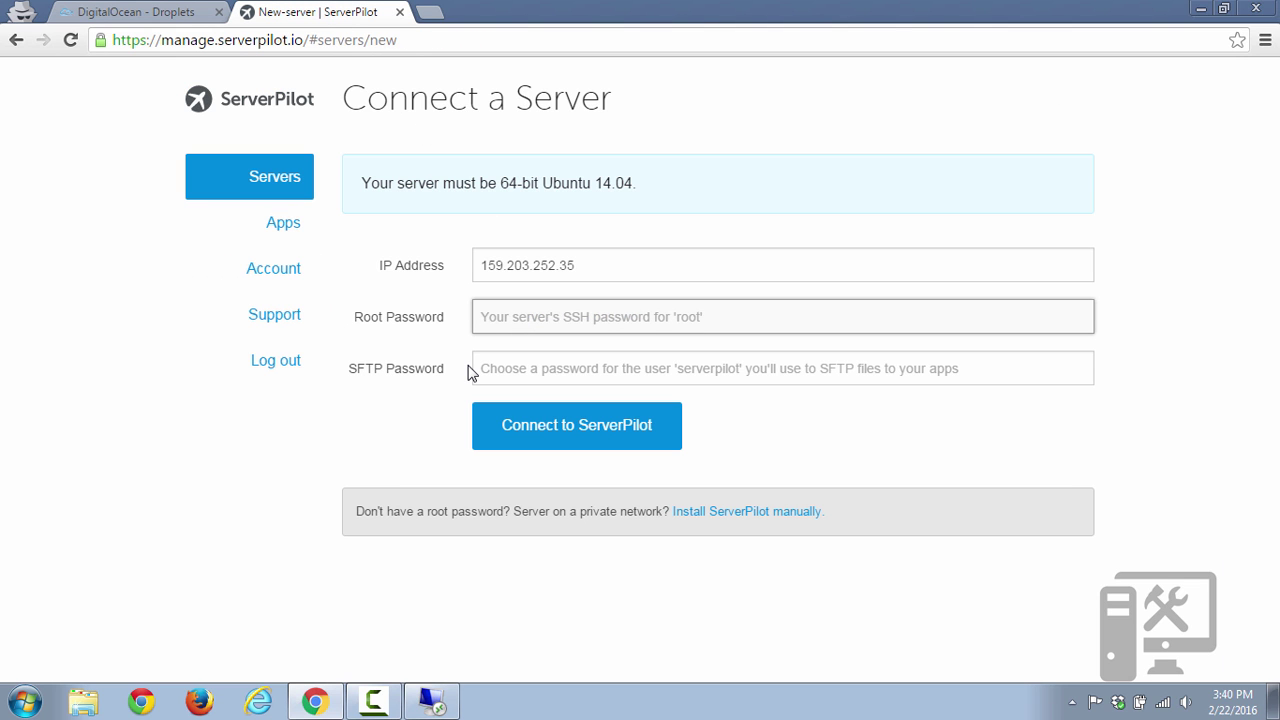
pyautogui.write('******')
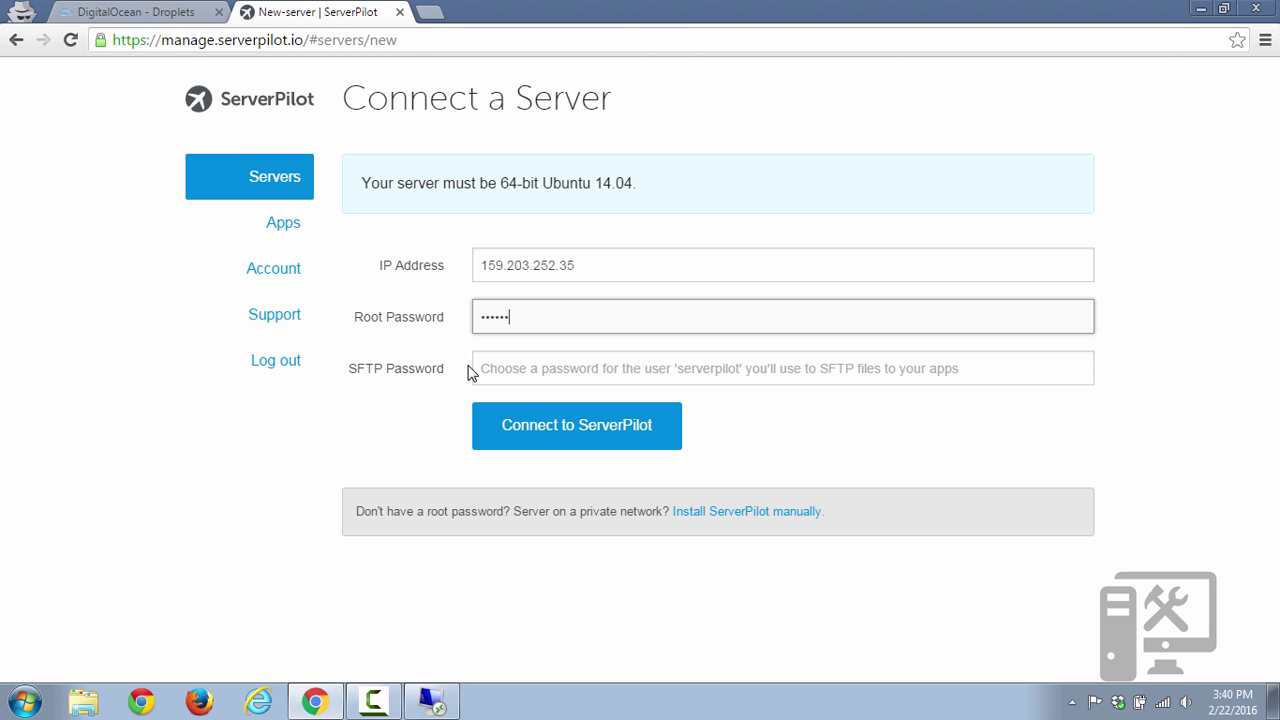
pyautogui.write('***')
pyautogui.press('Tab')
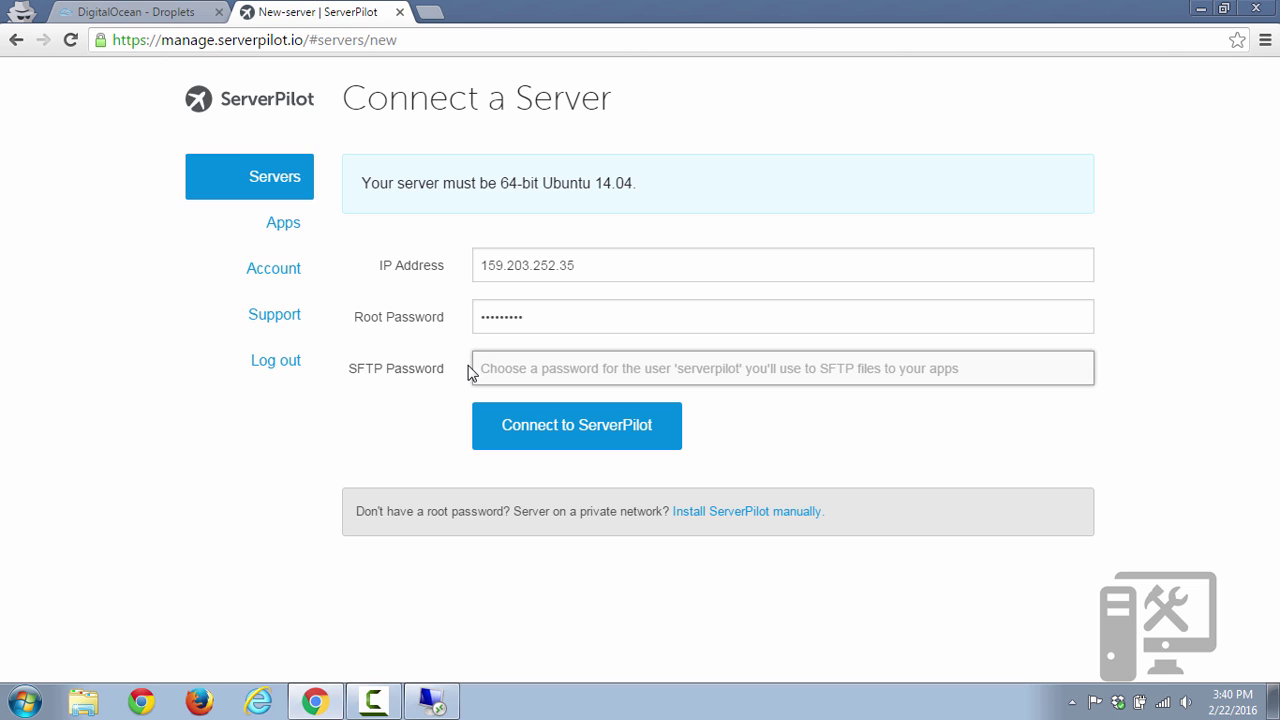
pyautogui.write('***')
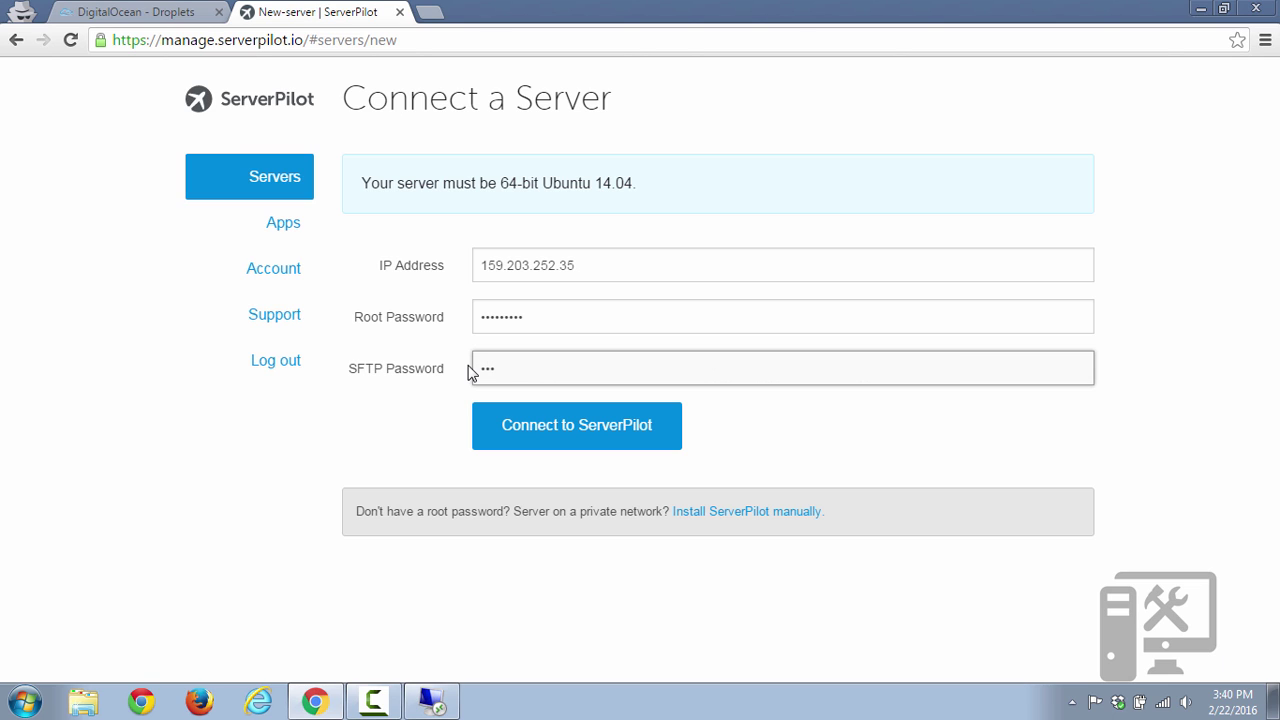
pyautogui.write('*****')
pyautogui.press('BackSpace')
pyautogui.press('BackSpace')
pyautogui.press('BackSpace')
pyautogui.press('BackSpace')
pyautogui.press('BackSpace')
pyautogui.press('BackSpace')
pyautogui.press('BackSpace')
pyautogui.press('BackSpace')
pyautogui.write('*********')
pyautogui.click(560, 440)
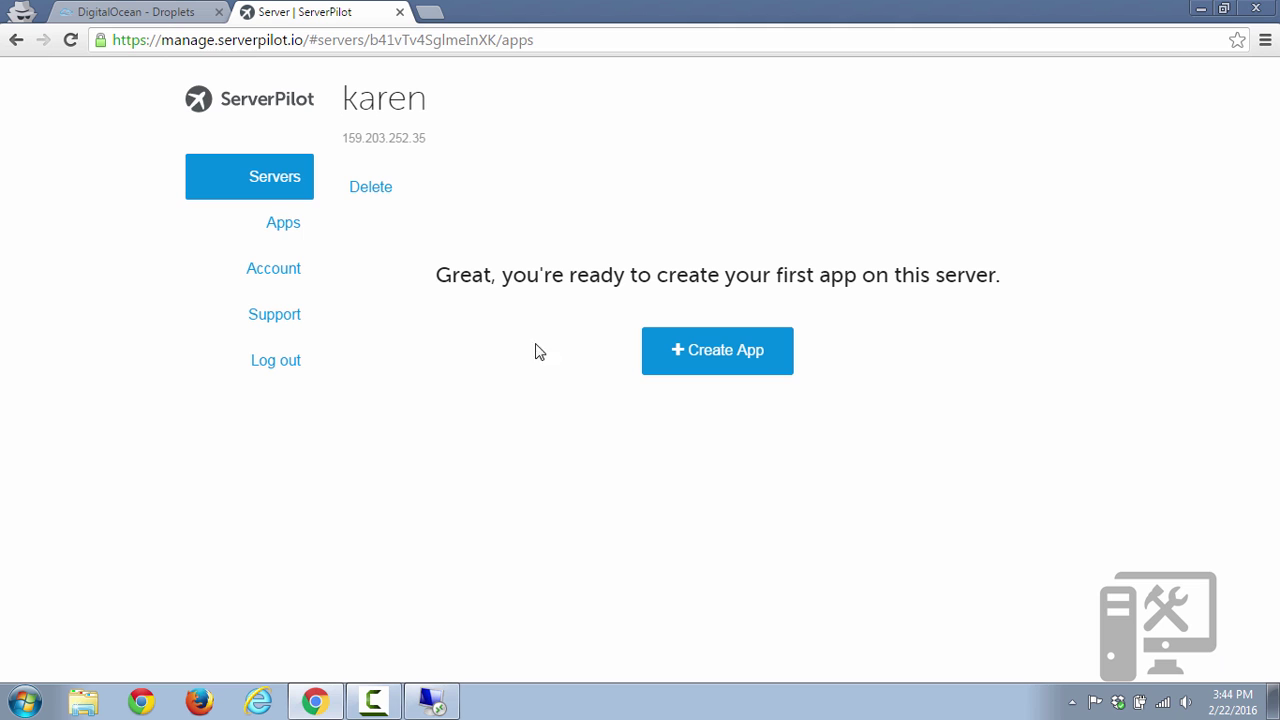
pyautogui.click(270, 228)
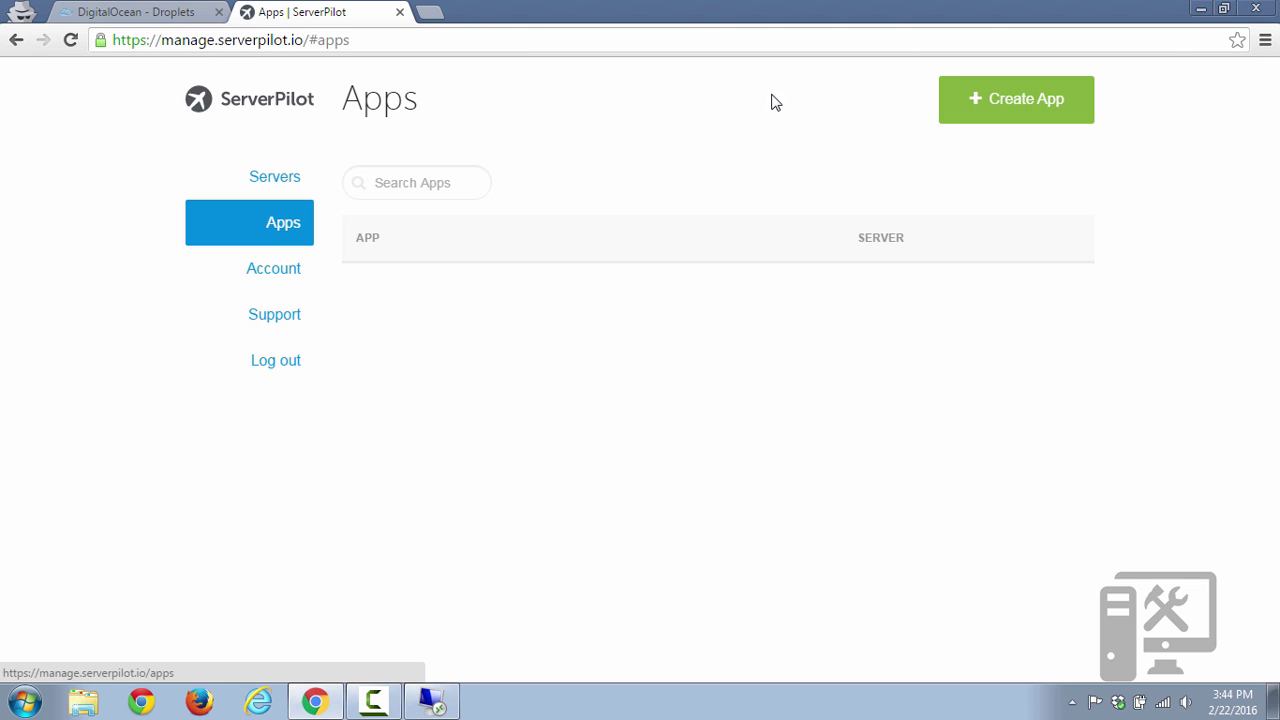
pyautogui.click(992, 110)
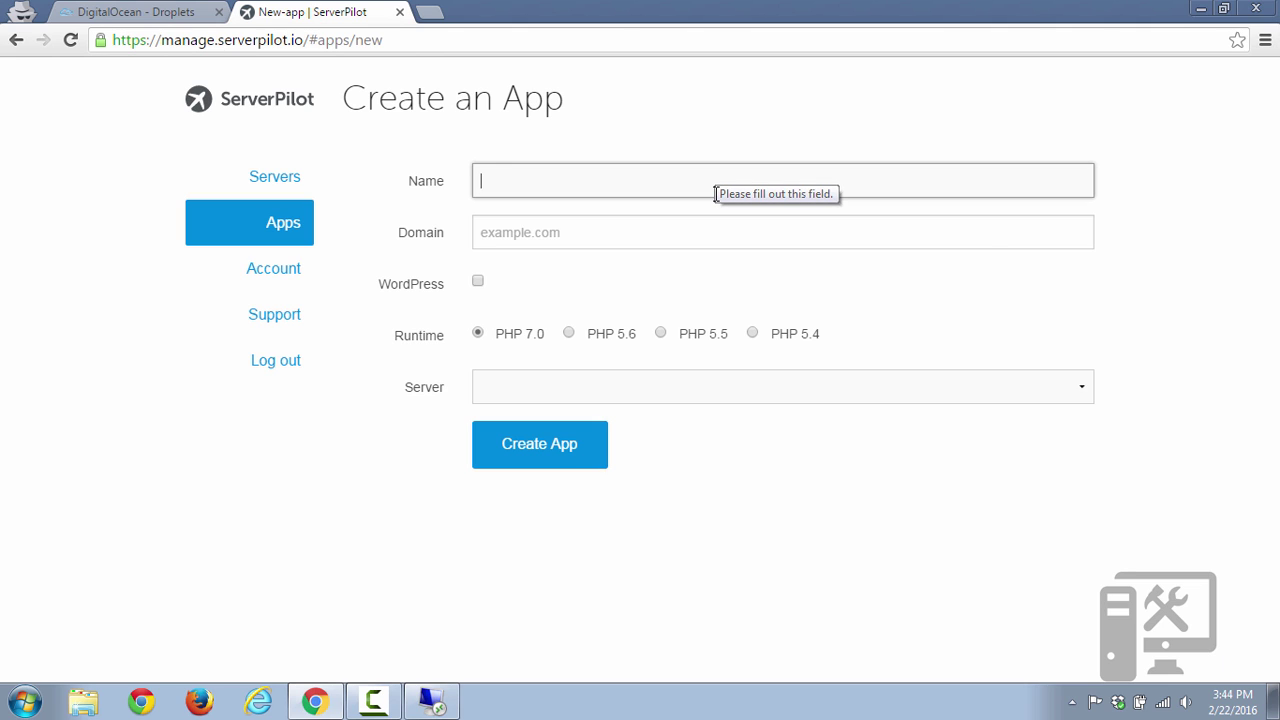
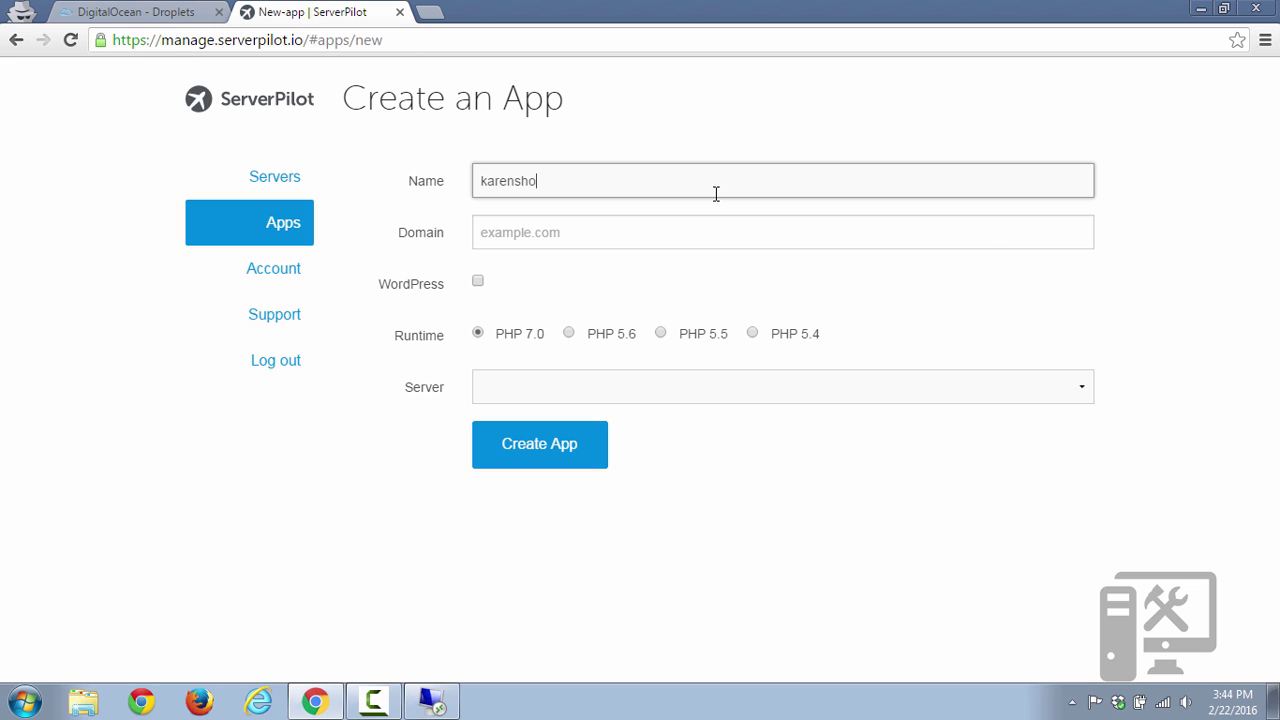
pyautogui.write('wo')
pyautogui.press('BackSpace')
pyautogui.press('BackSpace')
pyautogui.write('wordpress')
pyautogui.click(682, 229)
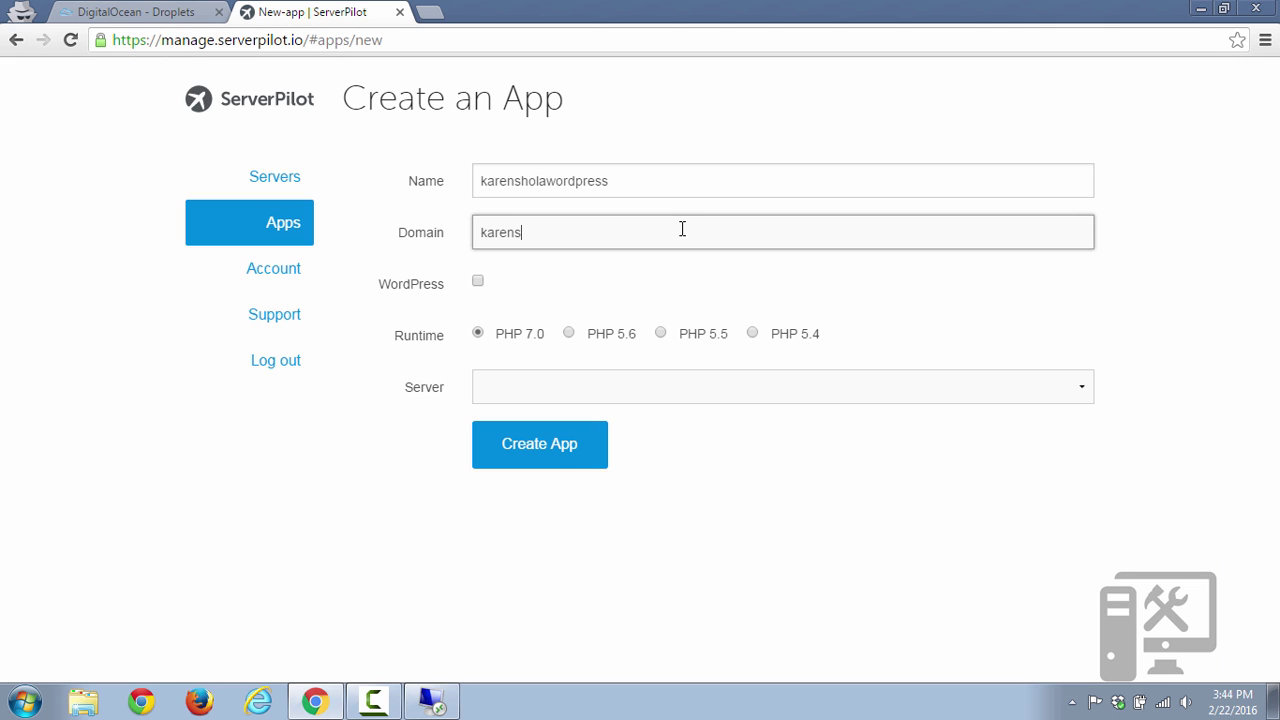
pyautogui.click(479, 282)
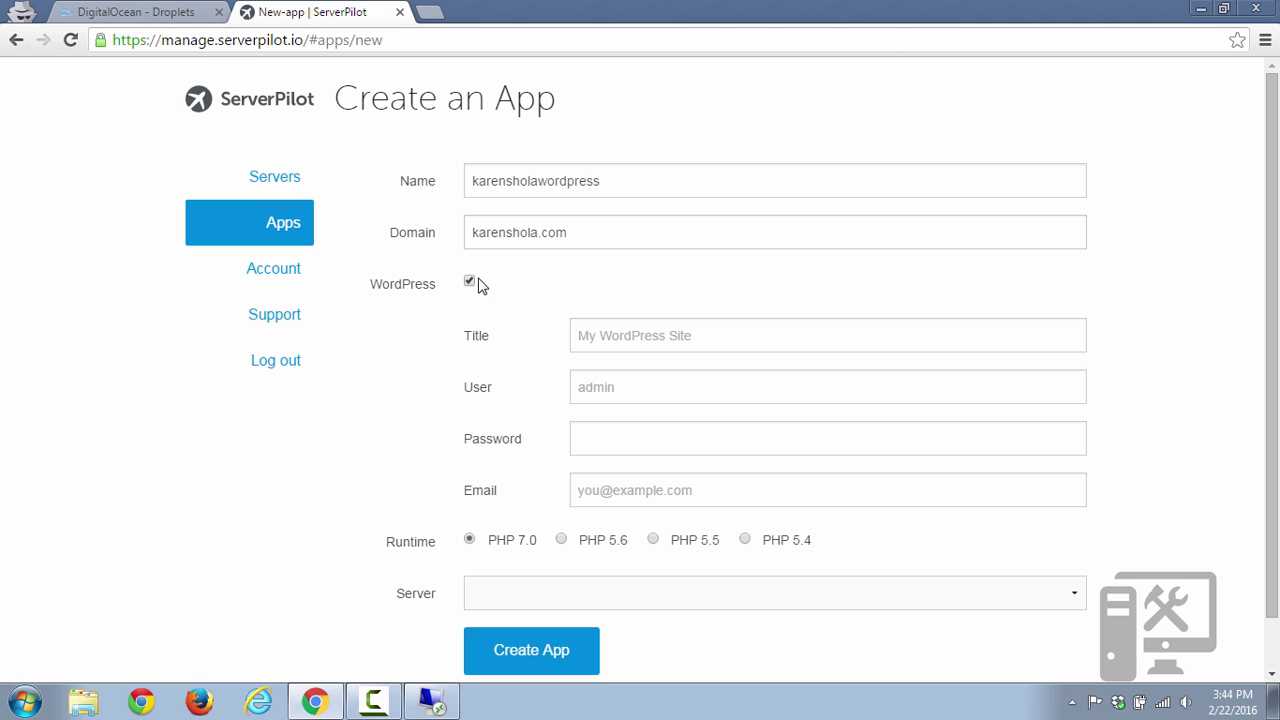
pyautogui.click(602, 337)
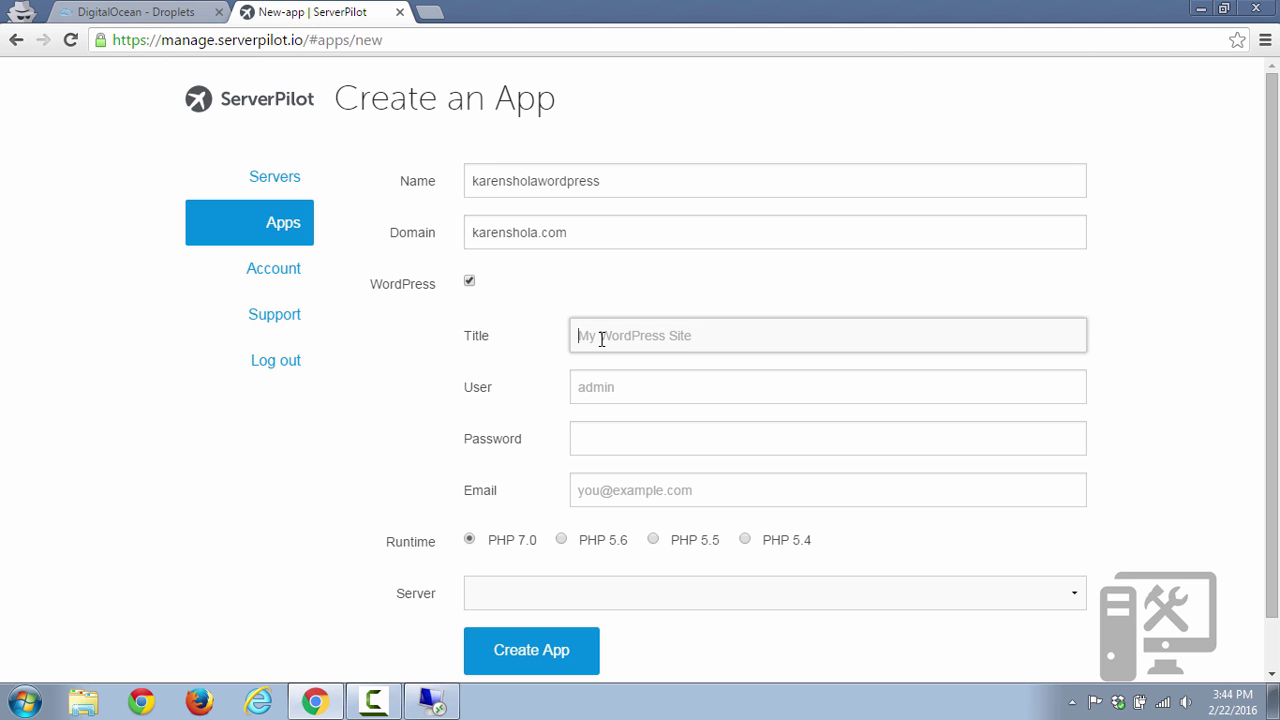
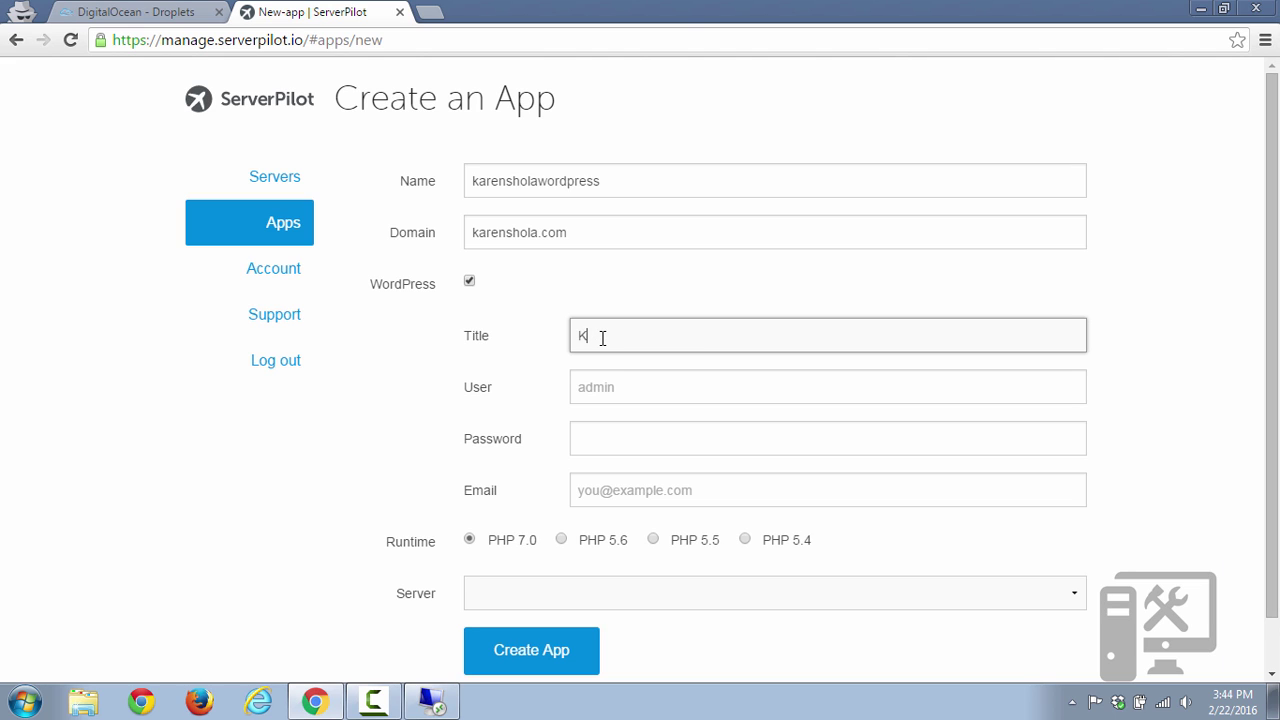
pyautogui.press('Tab')
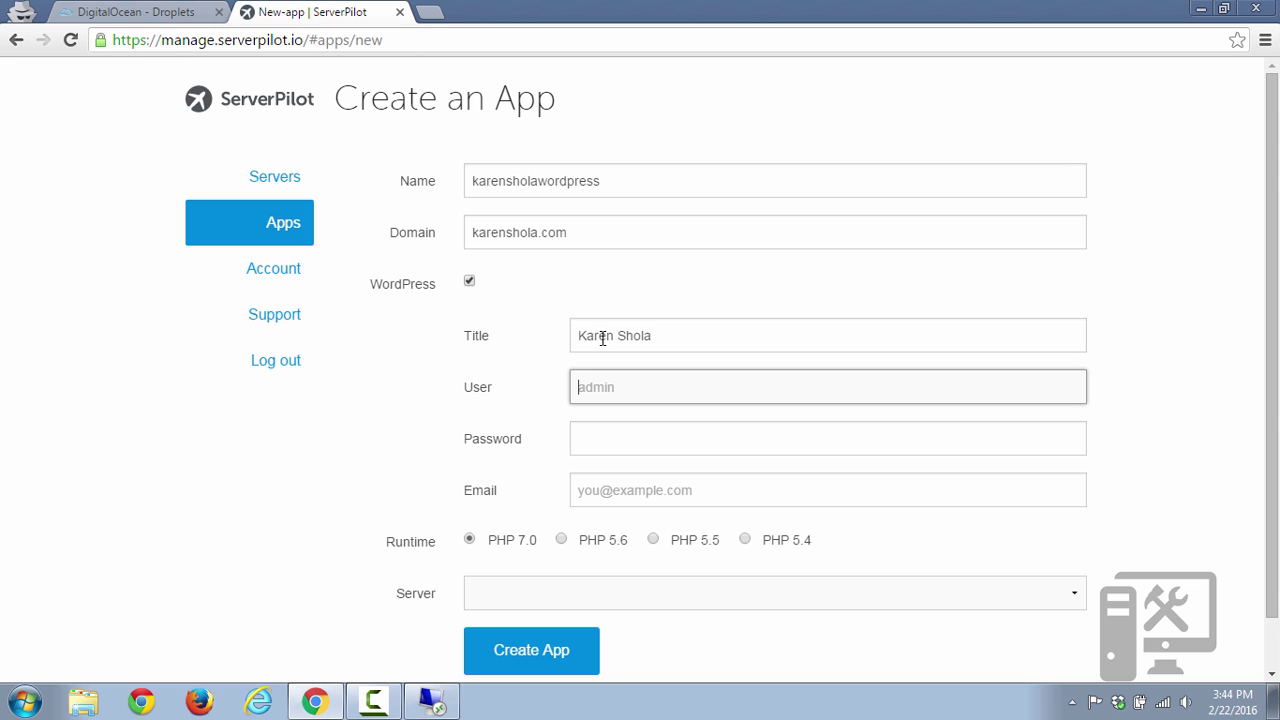
pyautogui.write('tech')
pyautogui.press('Tab')
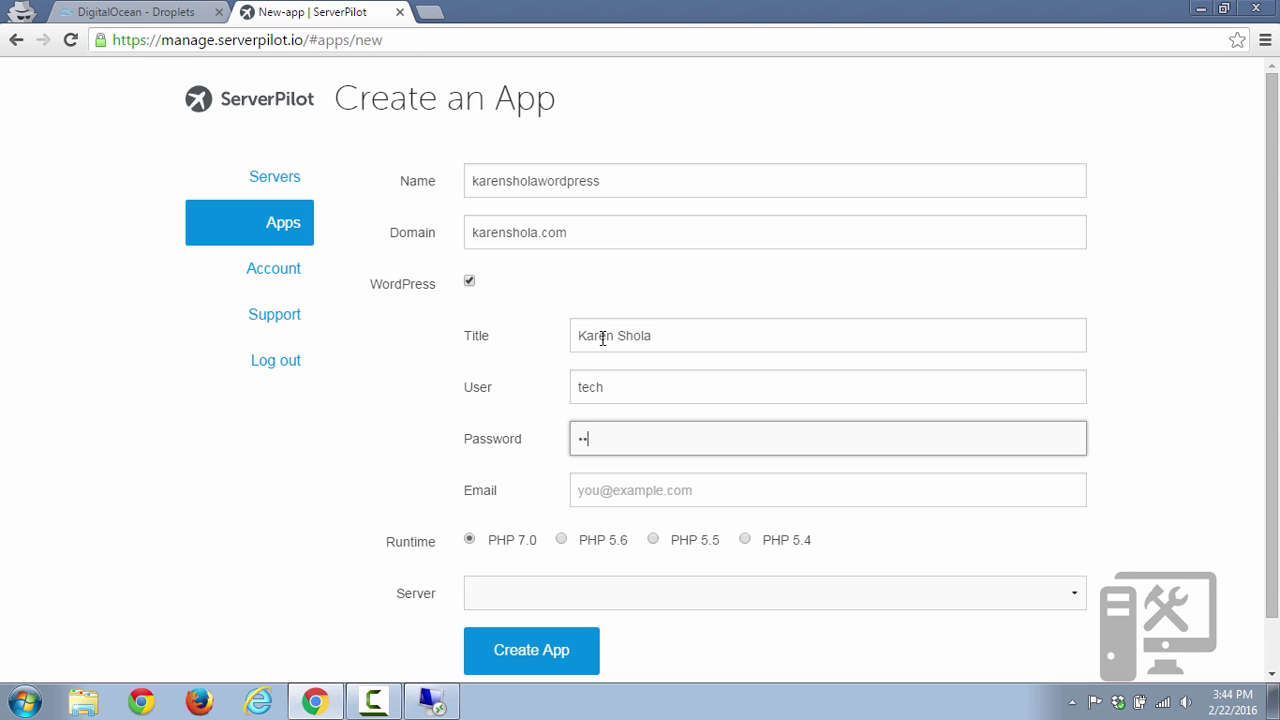
pyautogui.press('Tab')
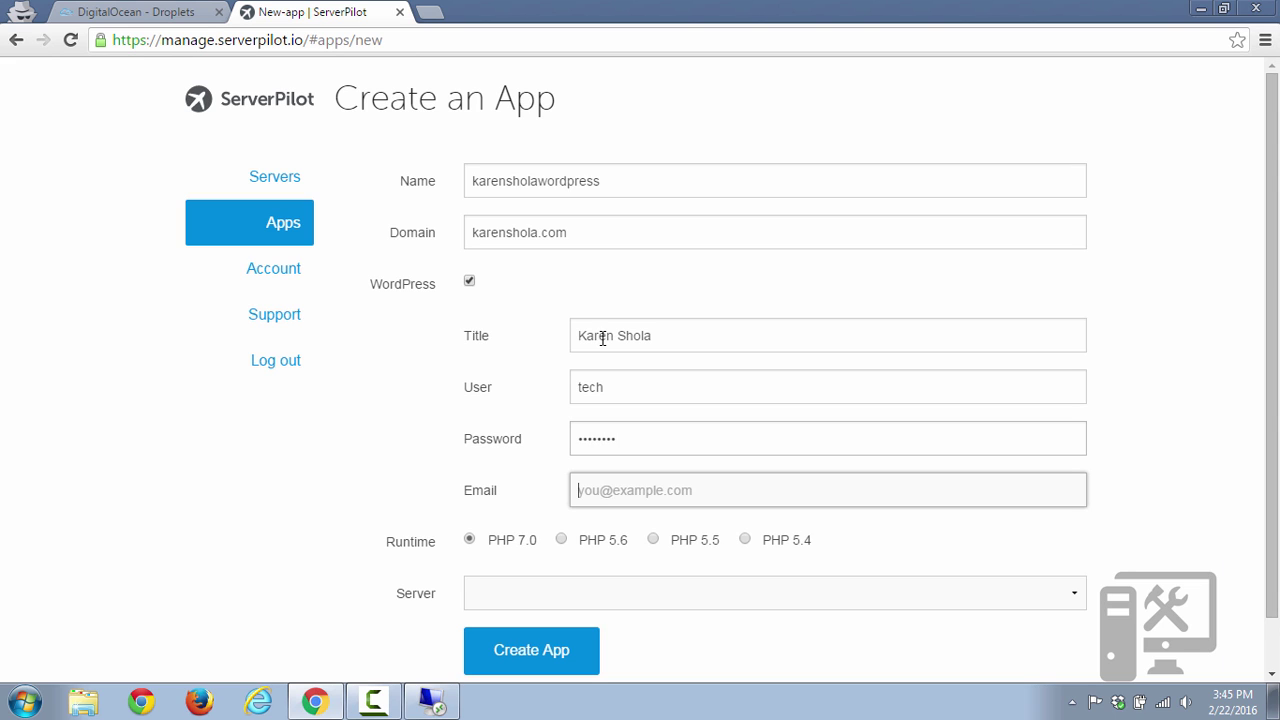
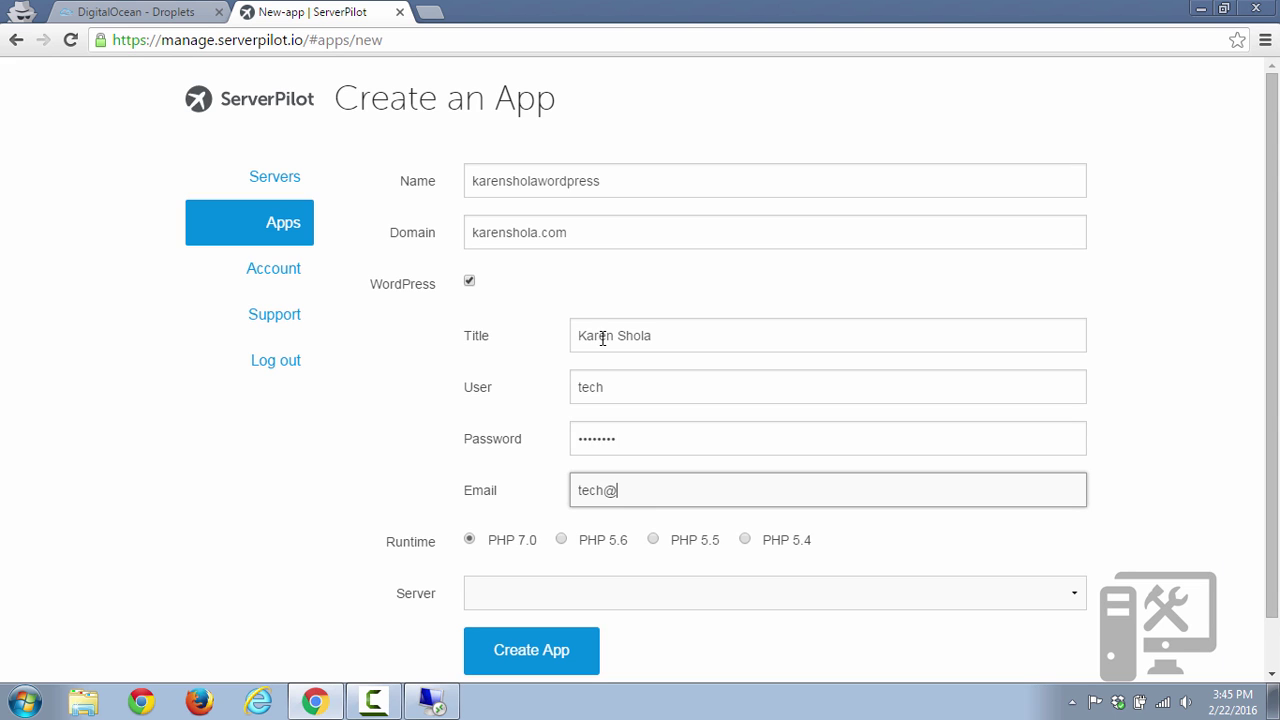
# Assign the app to the connected server karen and create the WordPress app.
pyautogui.click(1069, 594)
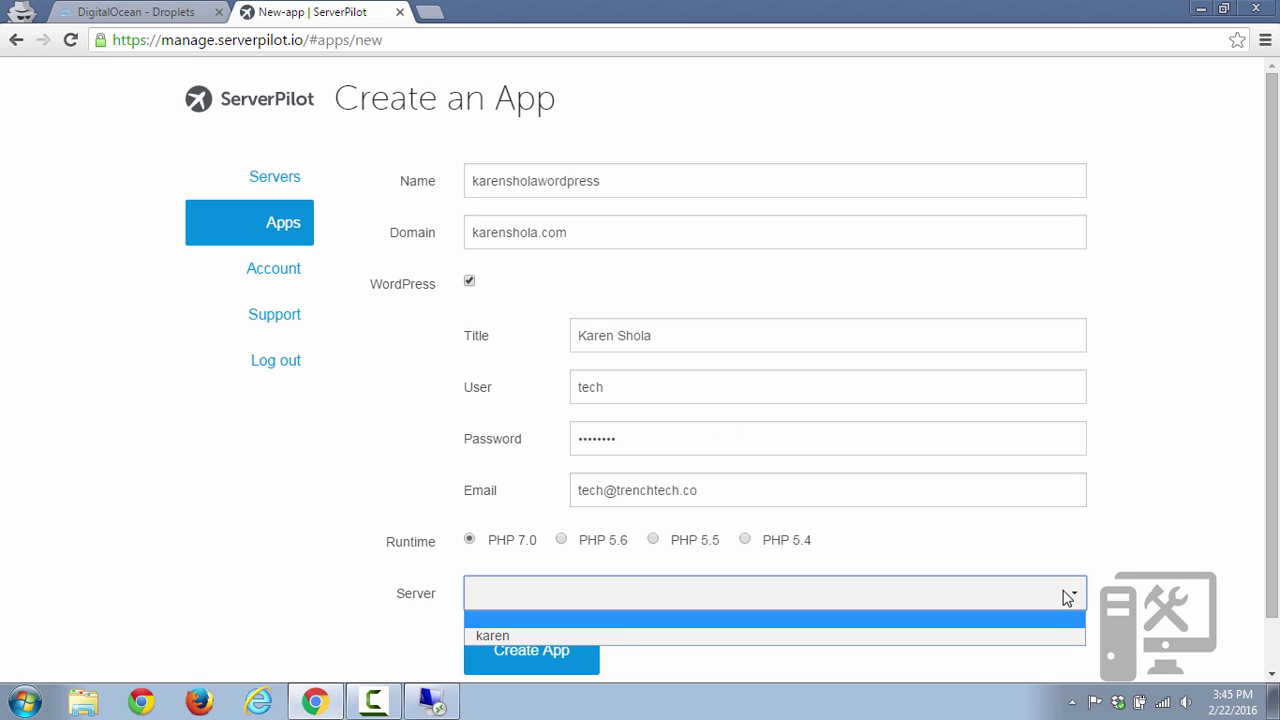
pyautogui.click(1024, 641)
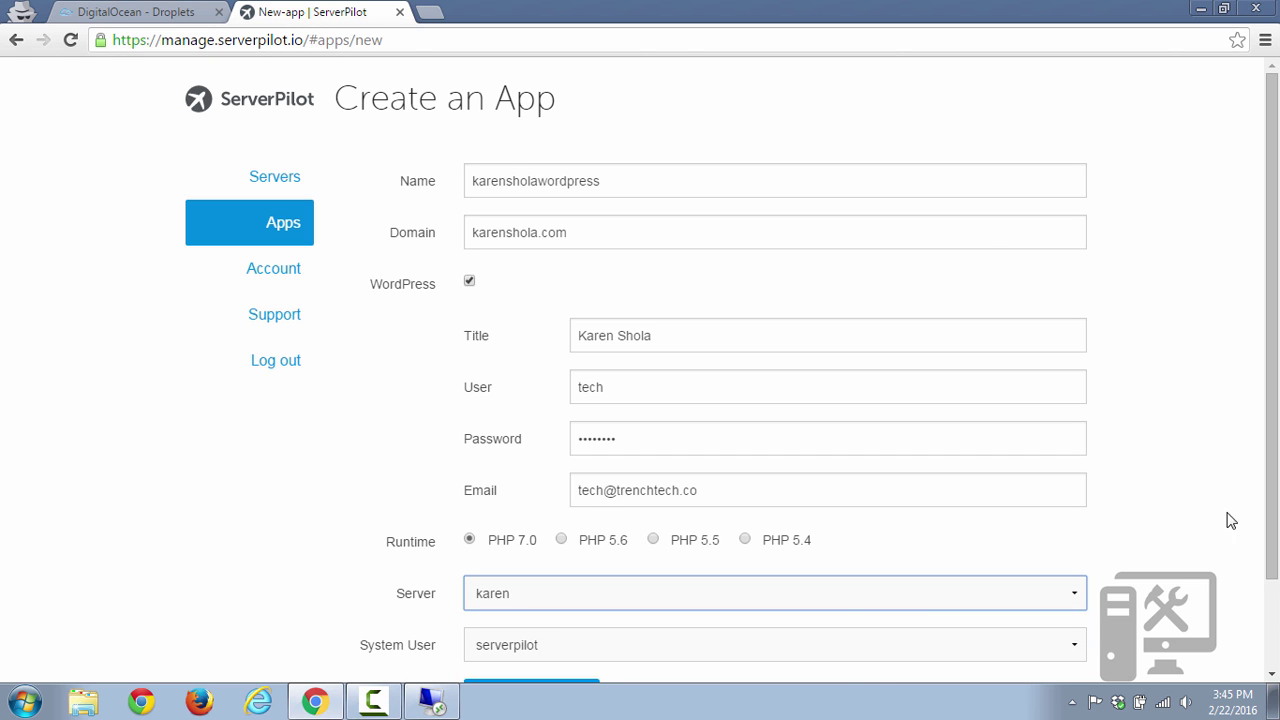
pyautogui.moveTo(1275, 508); pyautogui.dragTo(1275, 559)
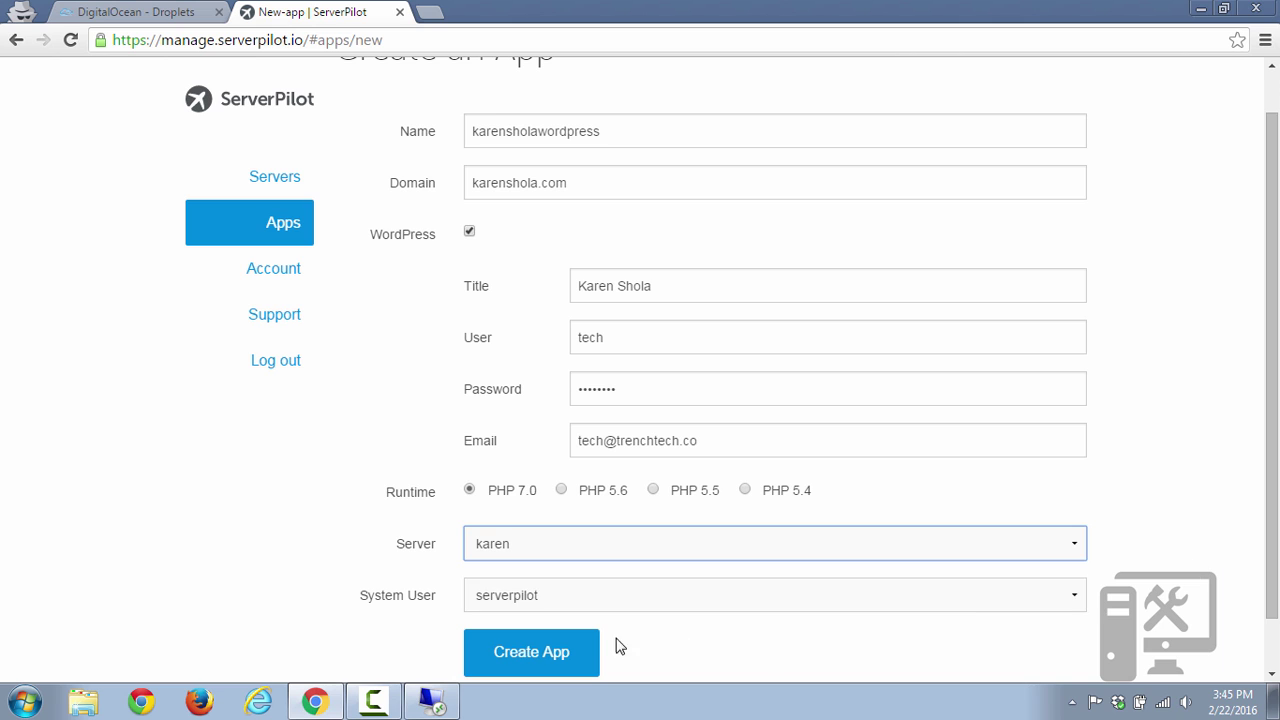
pyautogui.click(590, 660)
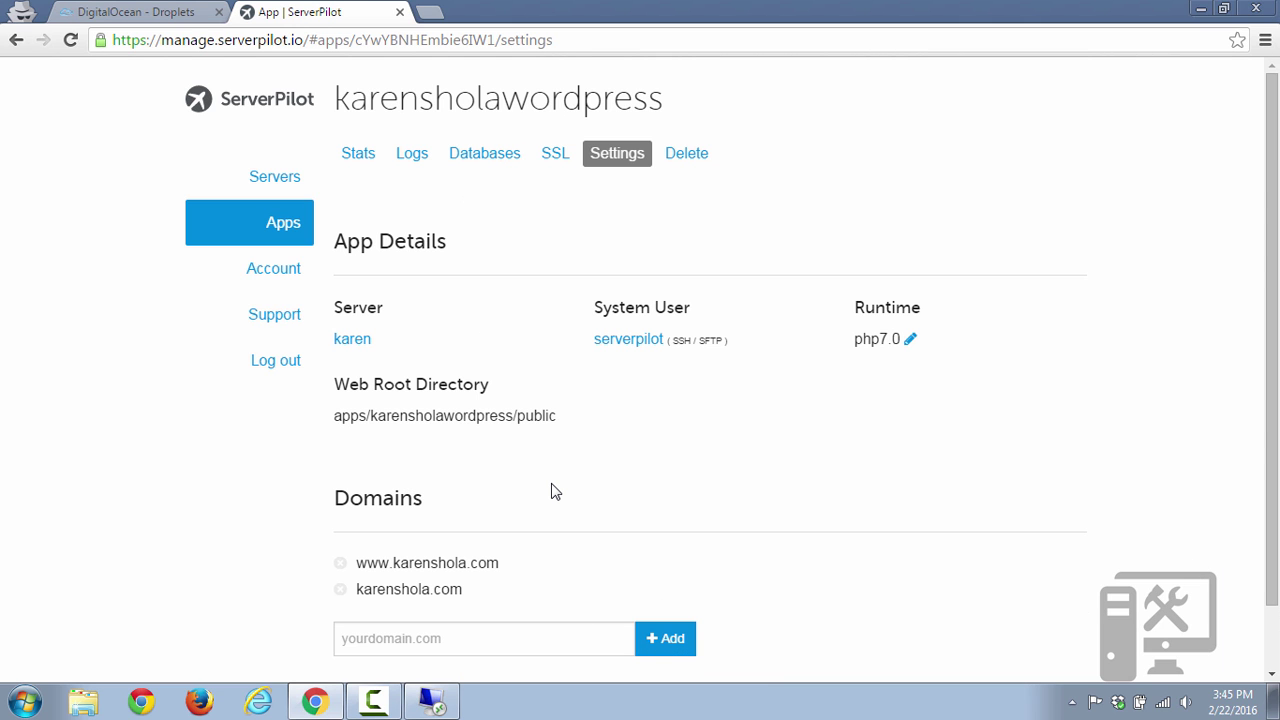
pyautogui.click(432, 13)
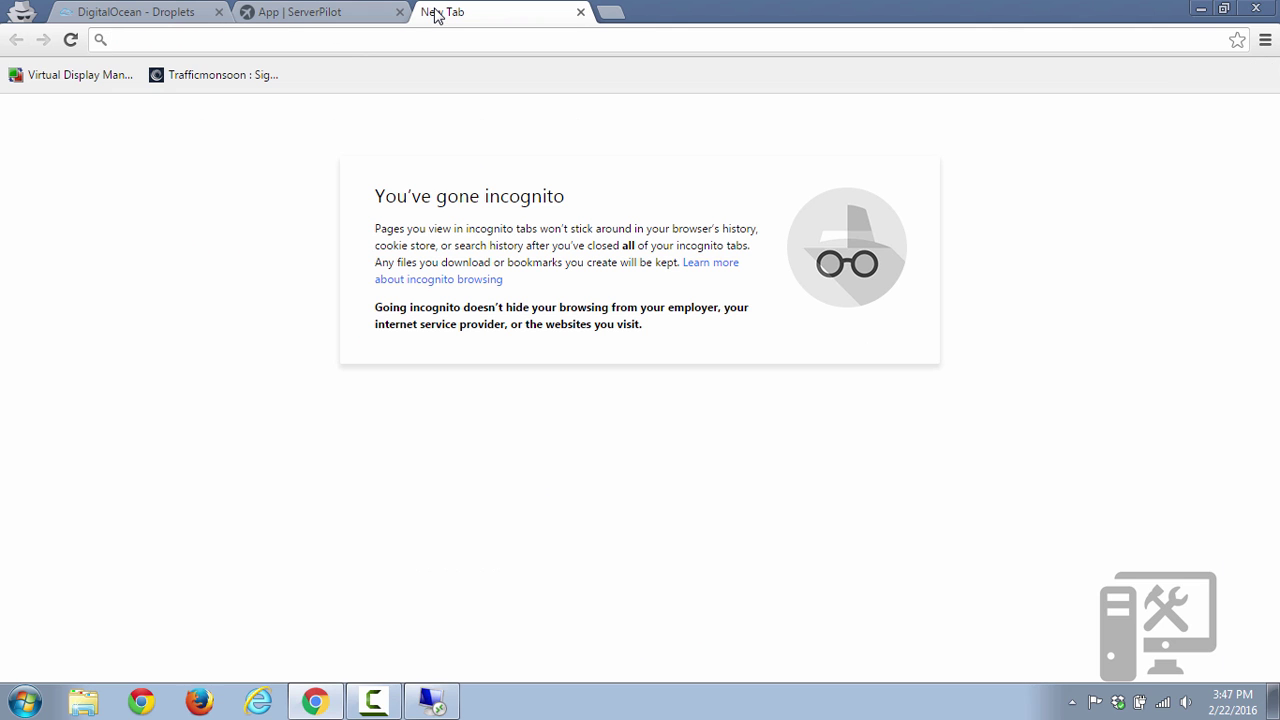
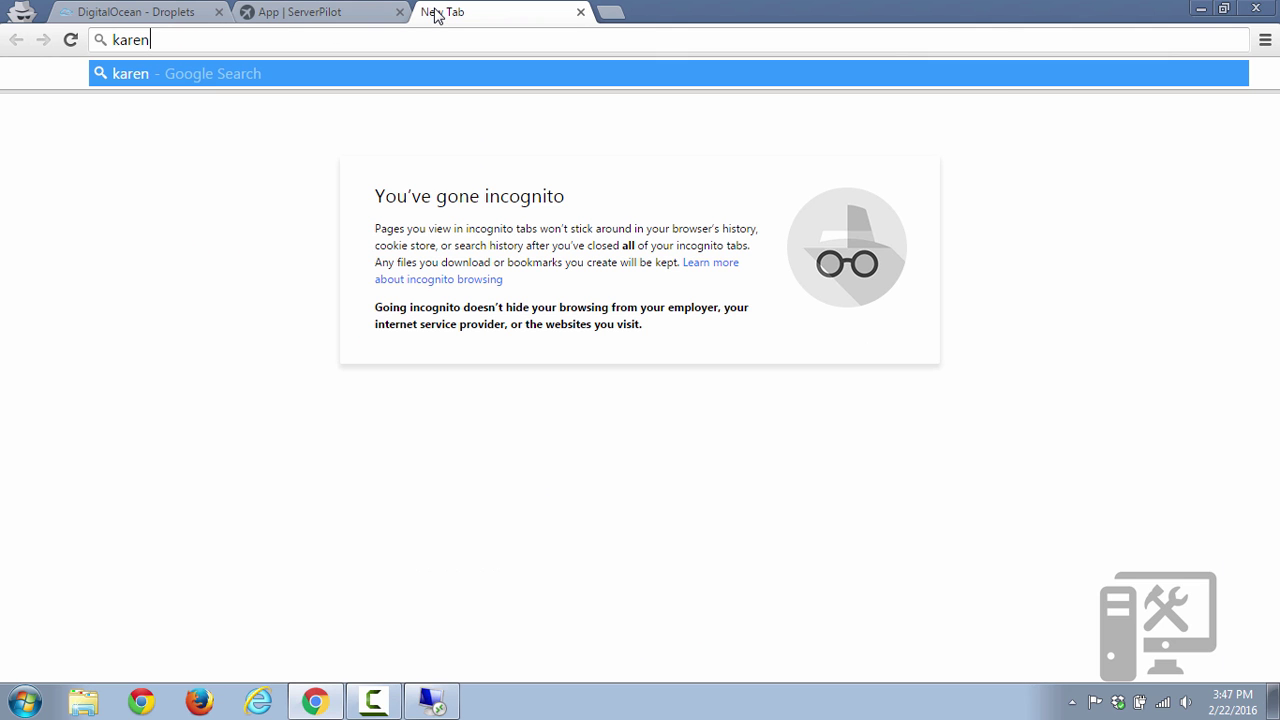
pyautogui.press('Return')
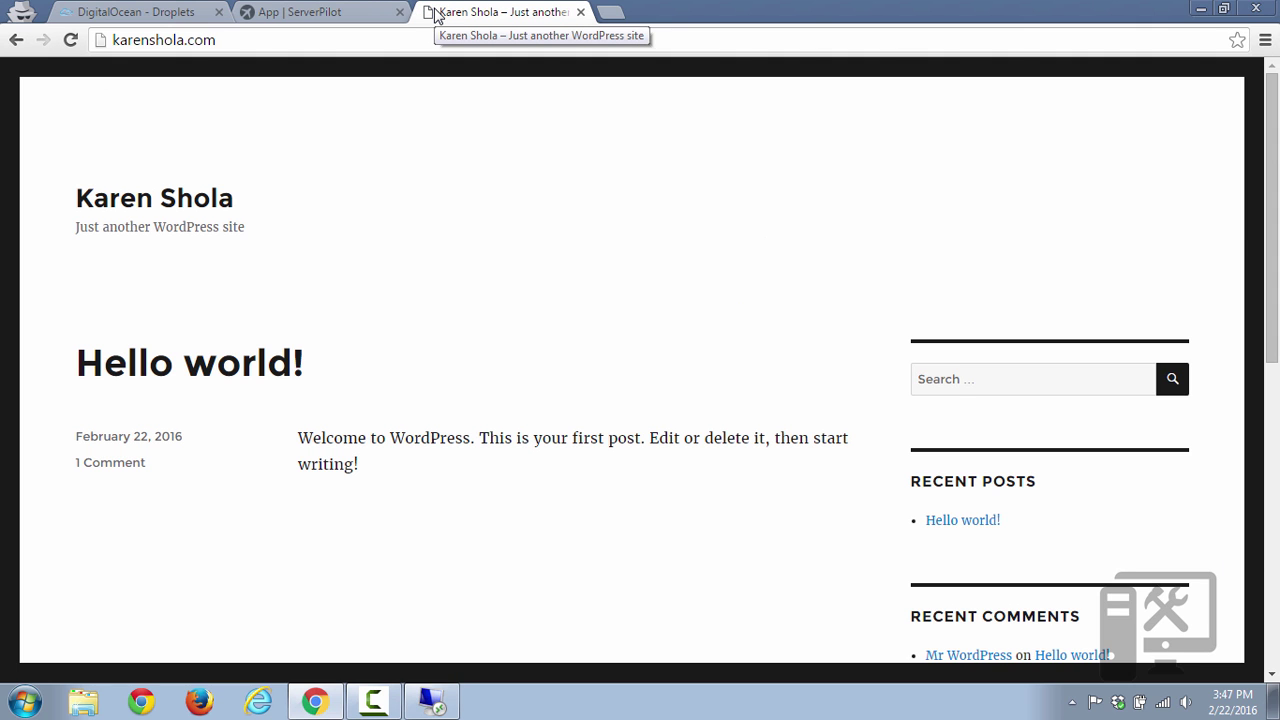
pyautogui.click(426, 37)
pyautogui.click(426, 37)
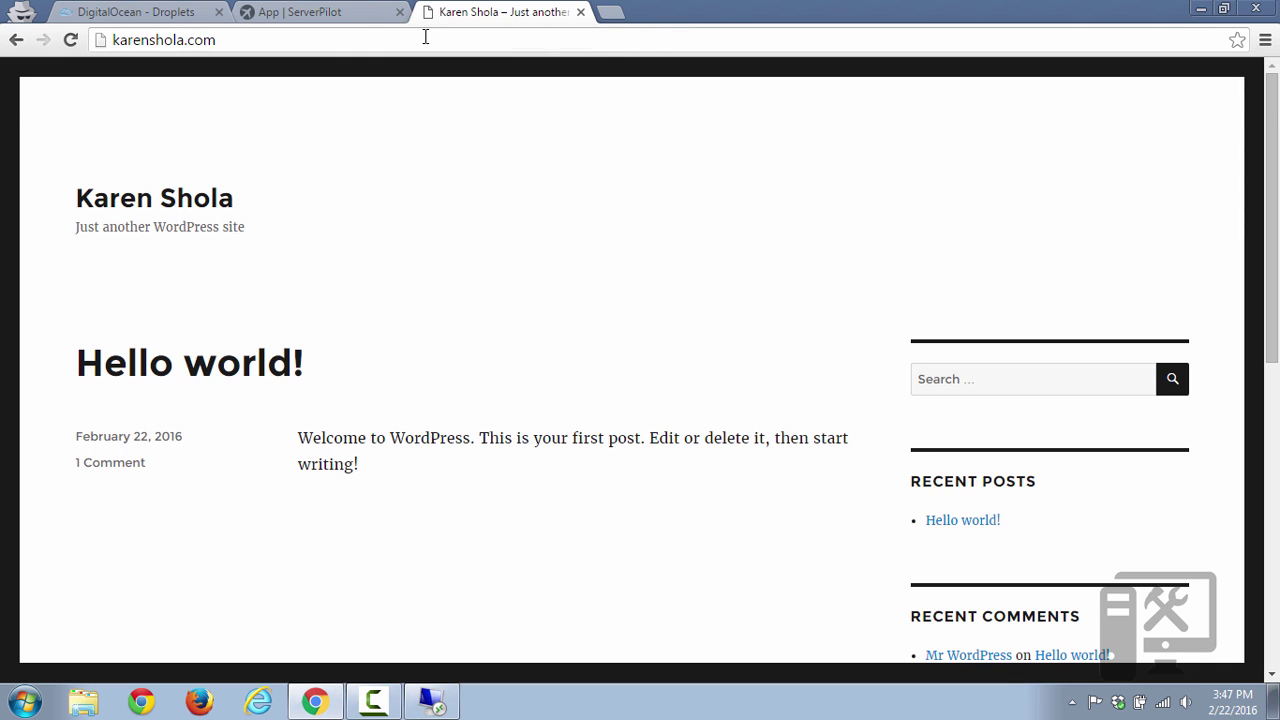
pyautogui.write('/wp-admin')
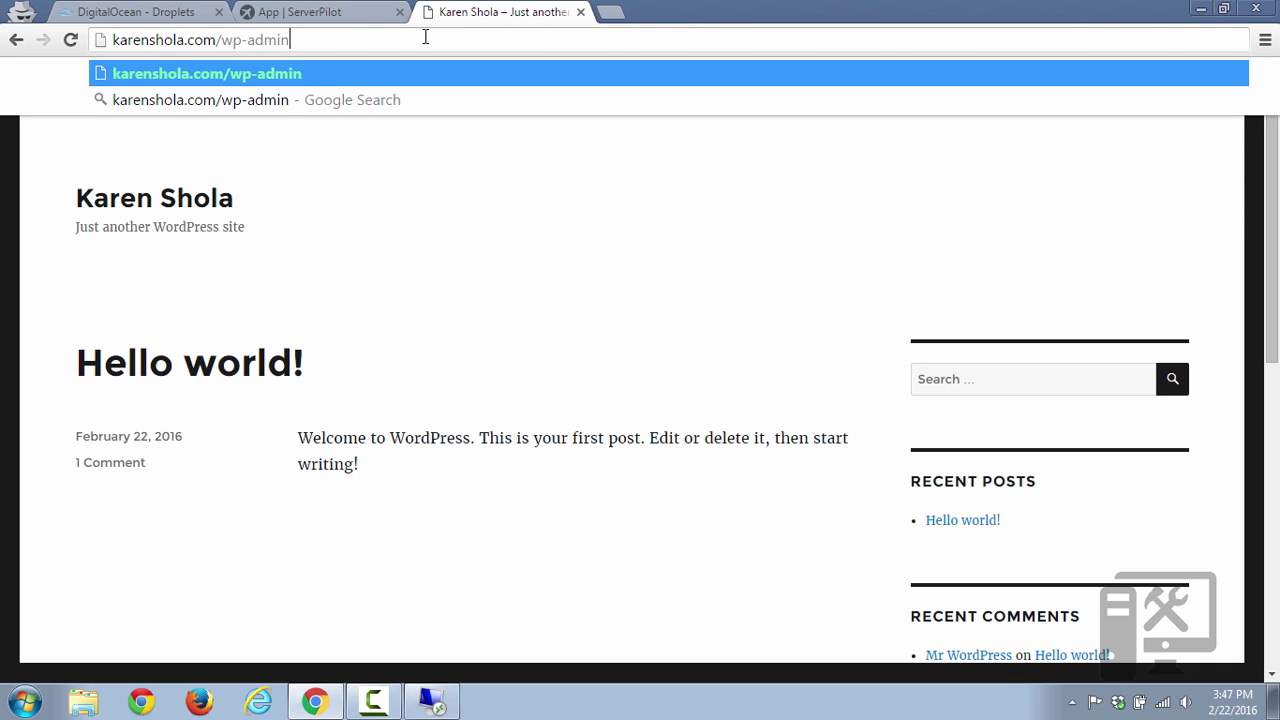
pyautogui.press('Return')
pyautogui.write('tech')
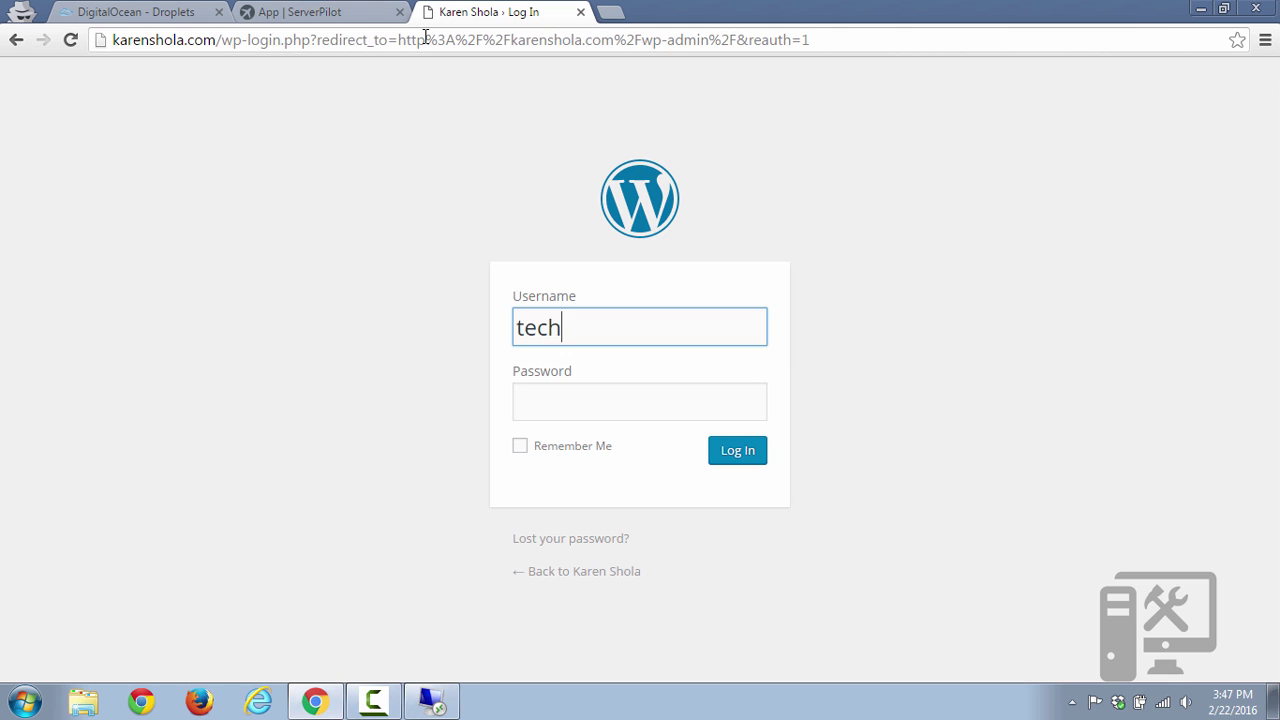
pyautogui.press('Tab')
pyautogui.write('••••••••')
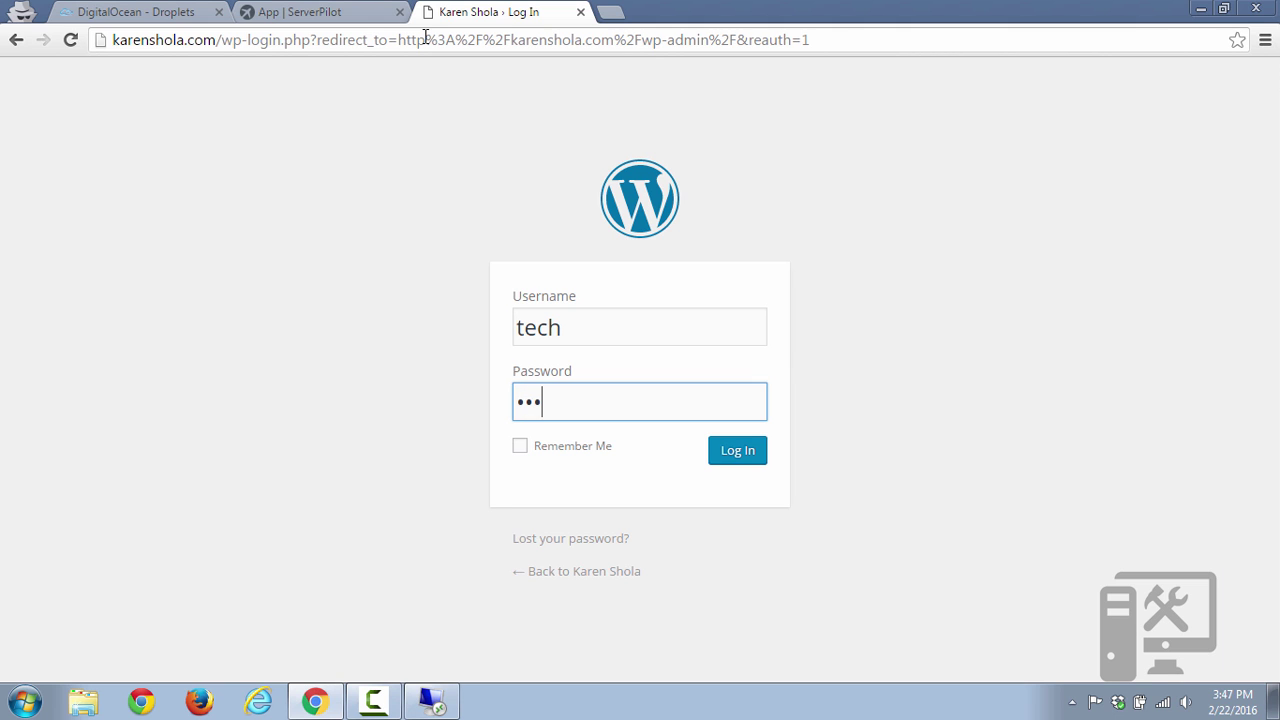
pyautogui.press('Return')
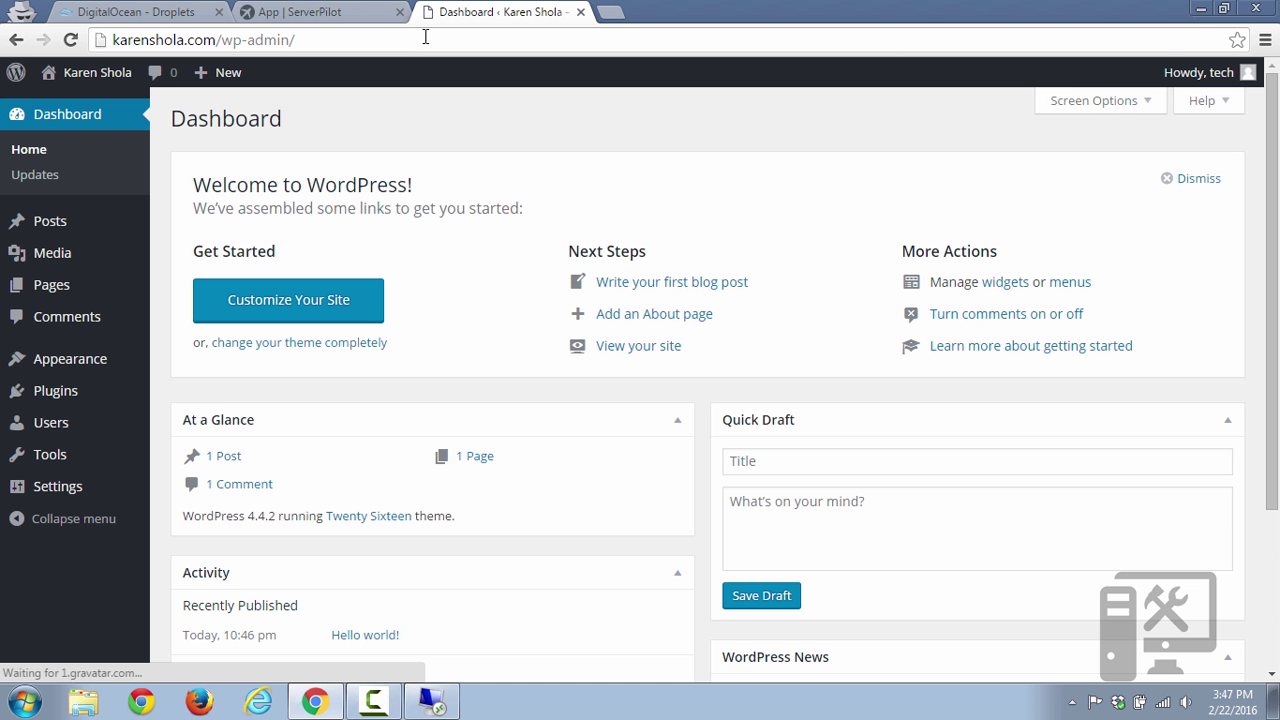